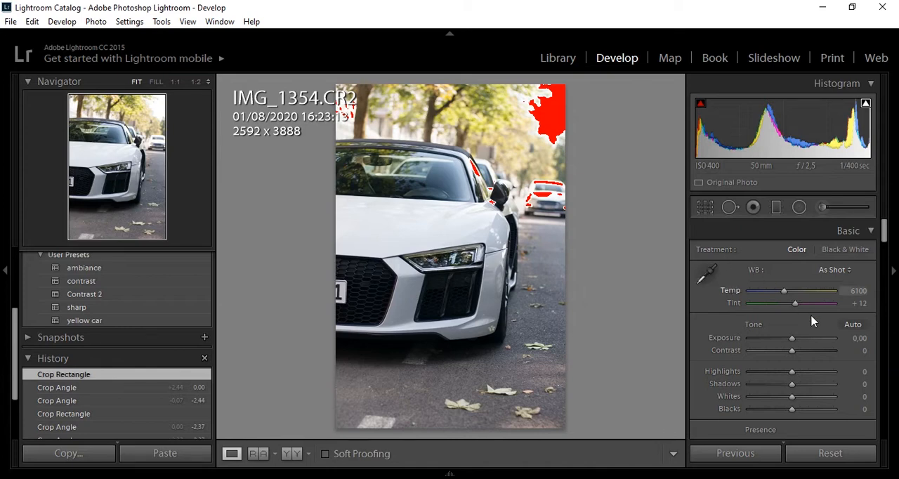
Crop the photo to the 4 x 5 / 8 x 10 aspect ratio and shift the image slightly lower within the crop frame
click(704, 209)
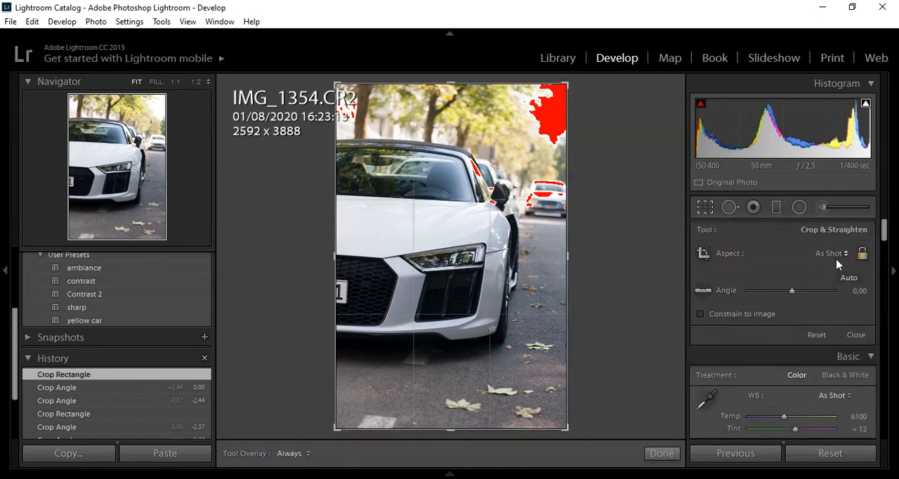
click(841, 254)
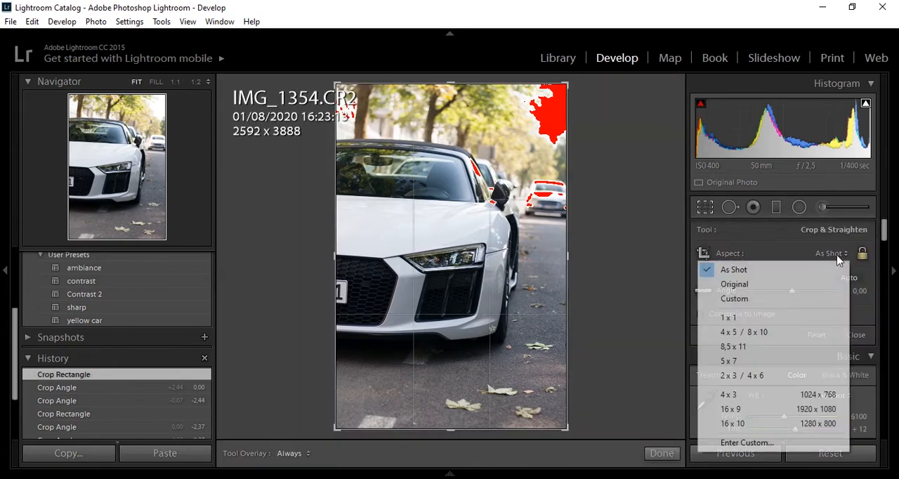
click(765, 336)
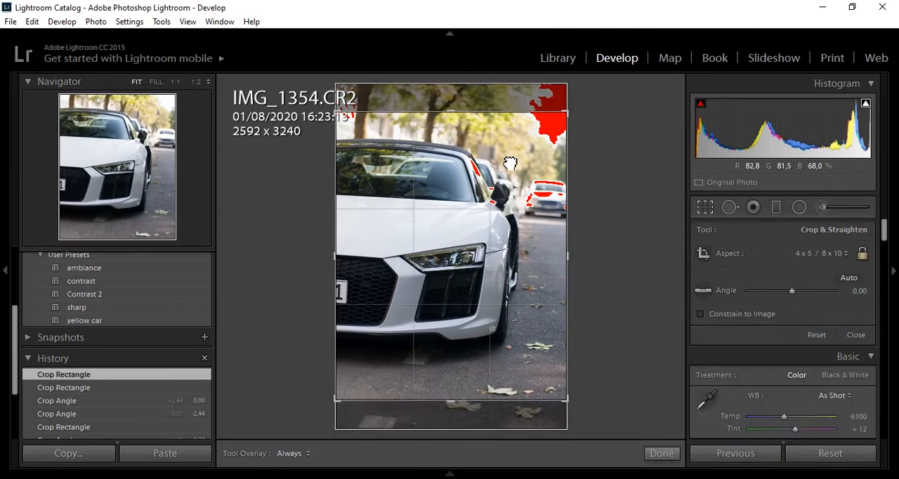
drag(507, 164, 510, 180)
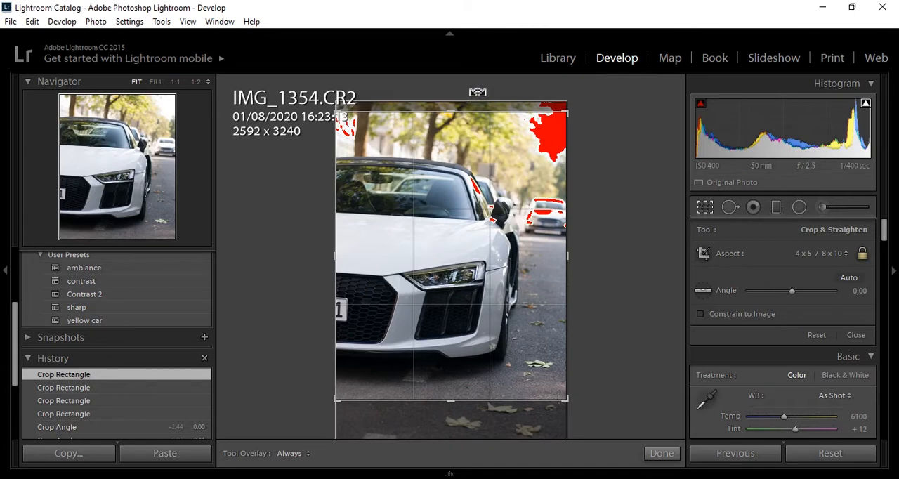
Straighten the cropped photo by rotating it to an angle of -1.48 and apply the crop
drag(478, 92, 468, 94)
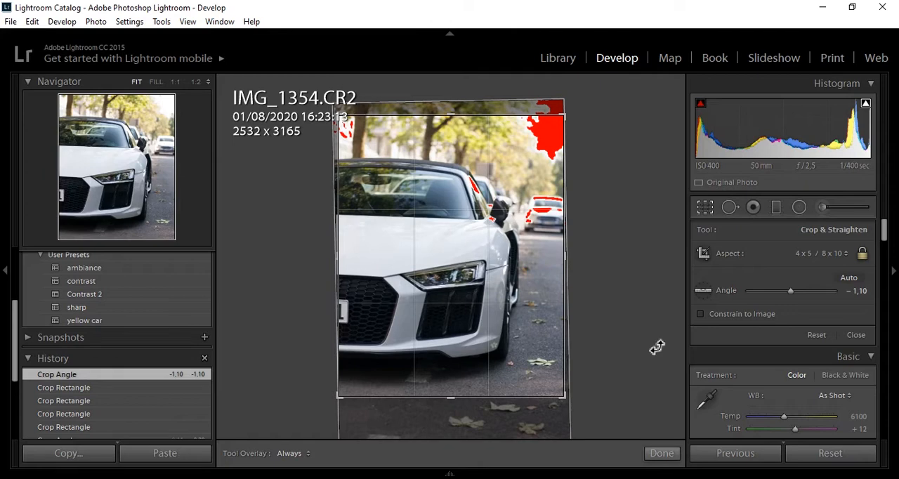
click(671, 455)
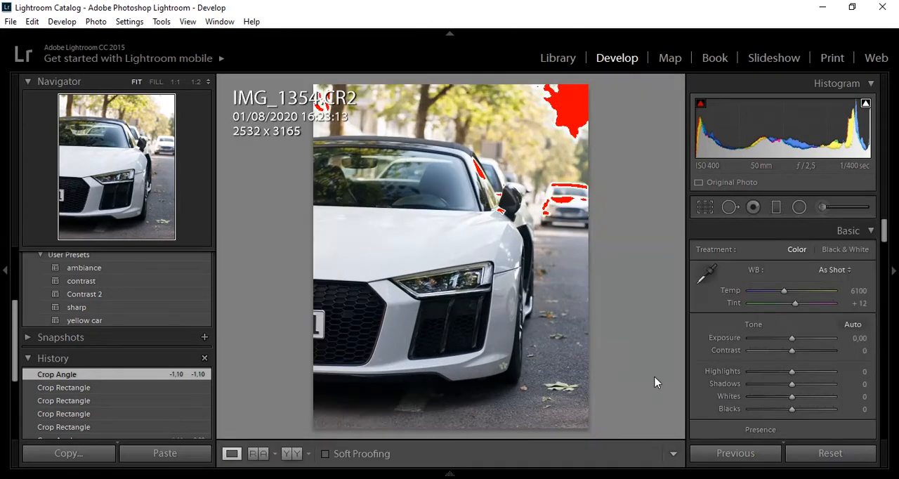
click(705, 207)
drag(485, 97, 484, 91)
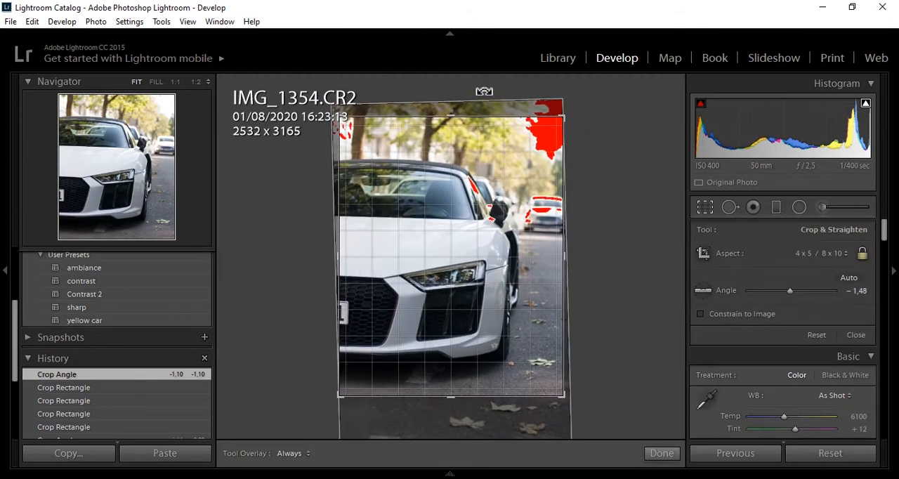
click(662, 453)
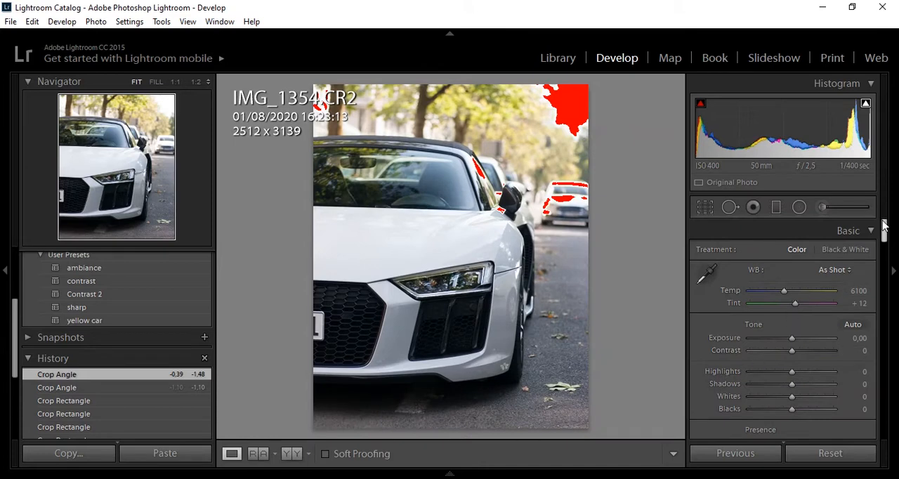
Turn on Remove Chromatic Aberration and Enable Profile Corrections in the lens corrections
drag(884, 233, 882, 343)
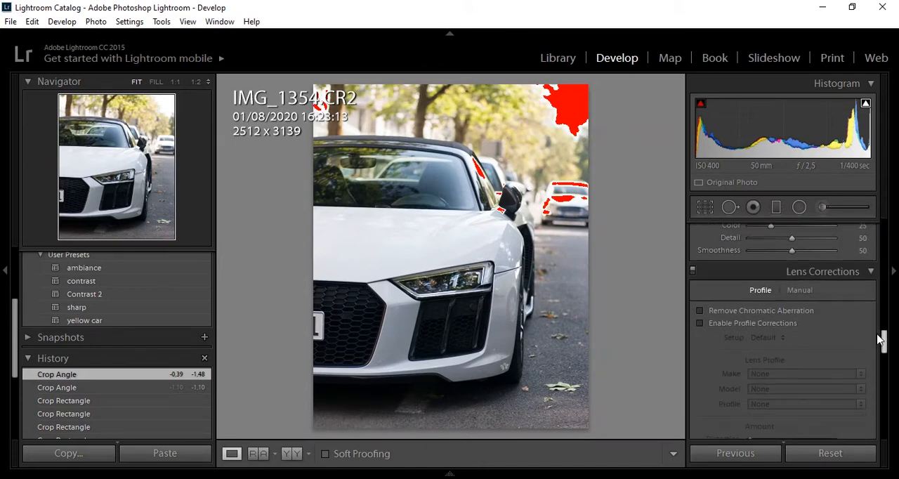
click(801, 311)
click(778, 324)
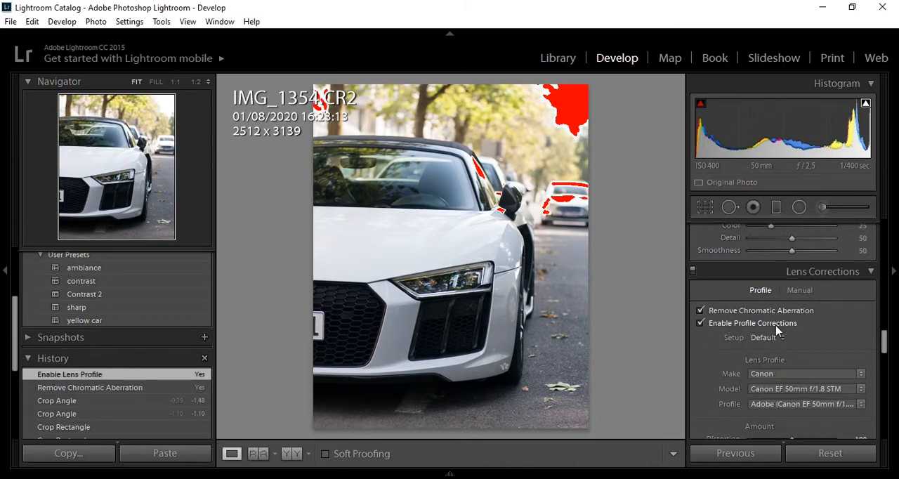
Raise the photo's Exposure to +0.47 in the basic tone adjustments
drag(885, 351, 889, 242)
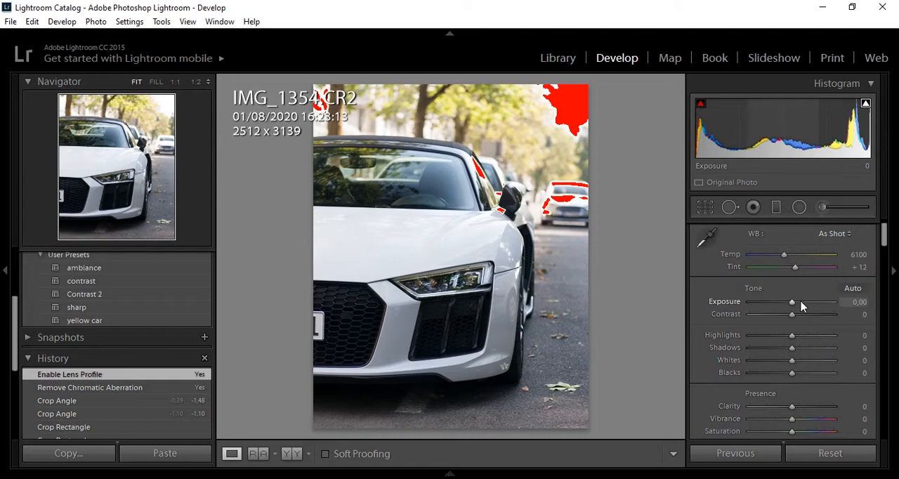
drag(792, 304, 797, 304)
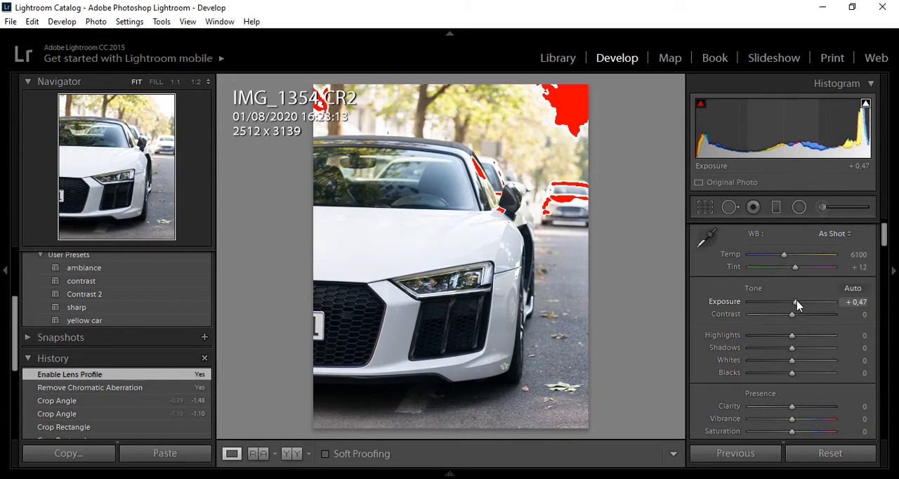
drag(798, 305, 797, 305)
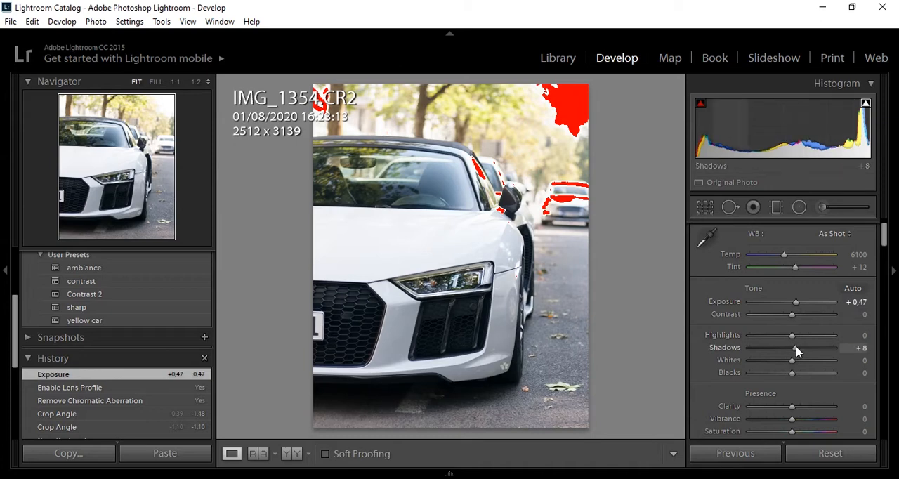
Set the photo's Shadows to +16 and Highlights to -77
drag(793, 351, 798, 351)
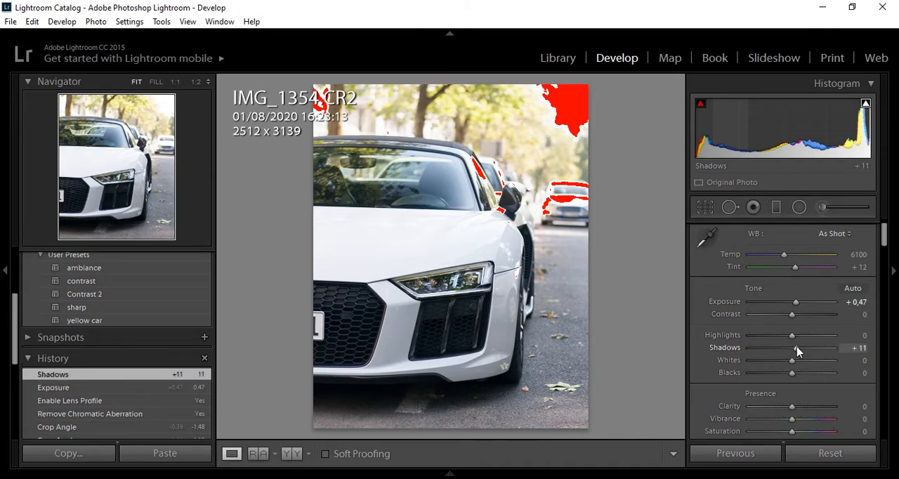
drag(797, 351, 792, 341)
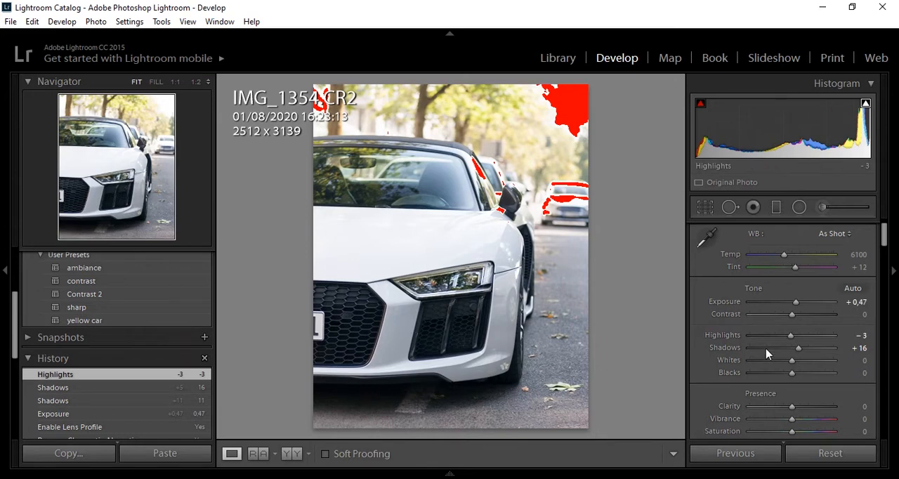
click(760, 335)
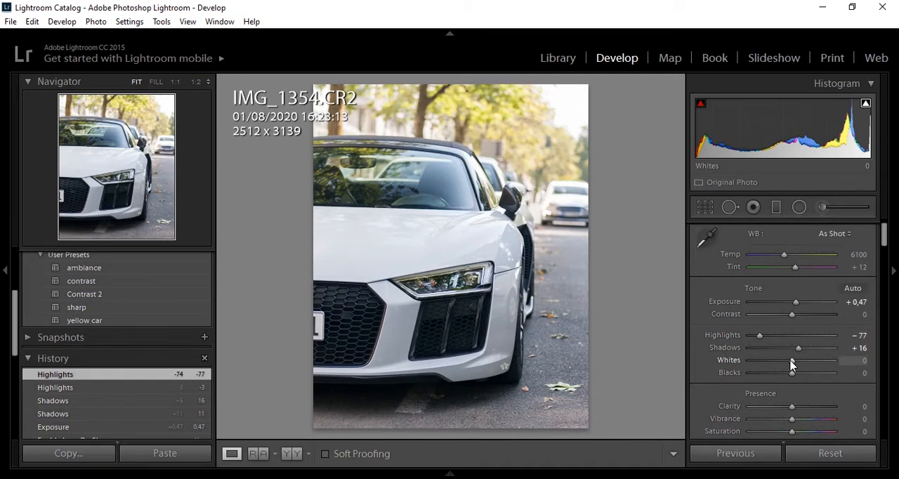
Set the Whites to +9 and the Blacks to -3, using the clipping preview as a guide
key(alt)
mouse_move(792, 361)
mouse_down()
mouse_move(801, 363)
mouse_move(790, 378)
mouse_up()
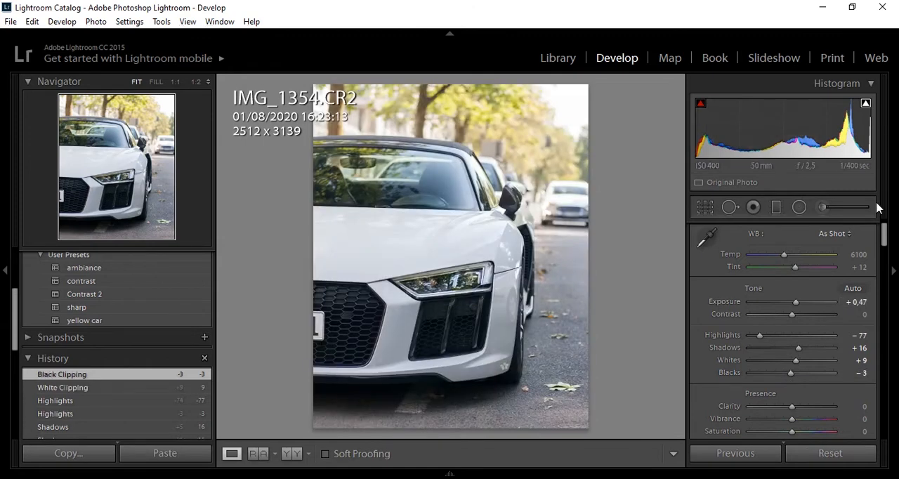
Shape the RGB tone curve into a gentle S by lowering a point in the shadows and raising one in the highlights
drag(885, 236, 885, 265)
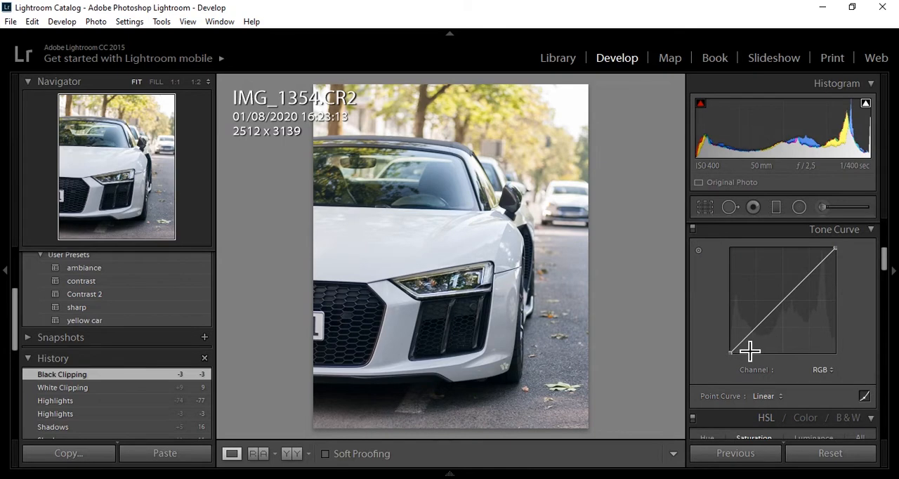
drag(747, 347, 754, 339)
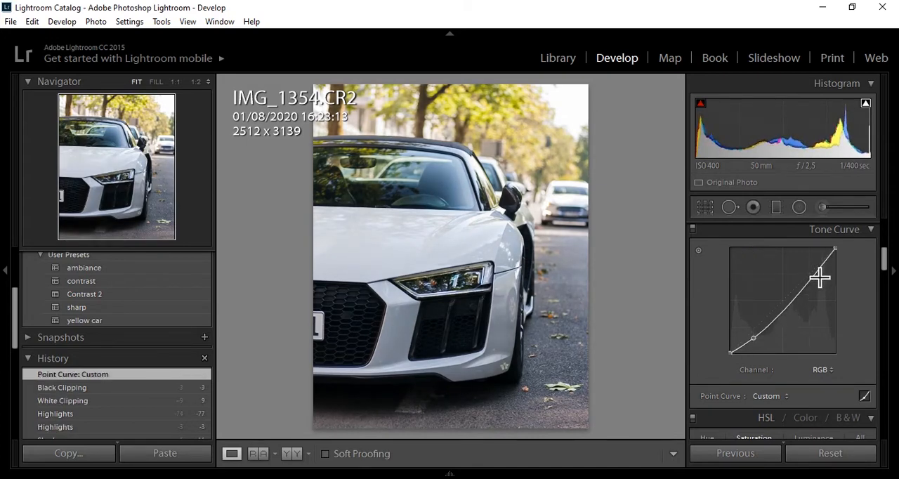
drag(825, 271, 821, 260)
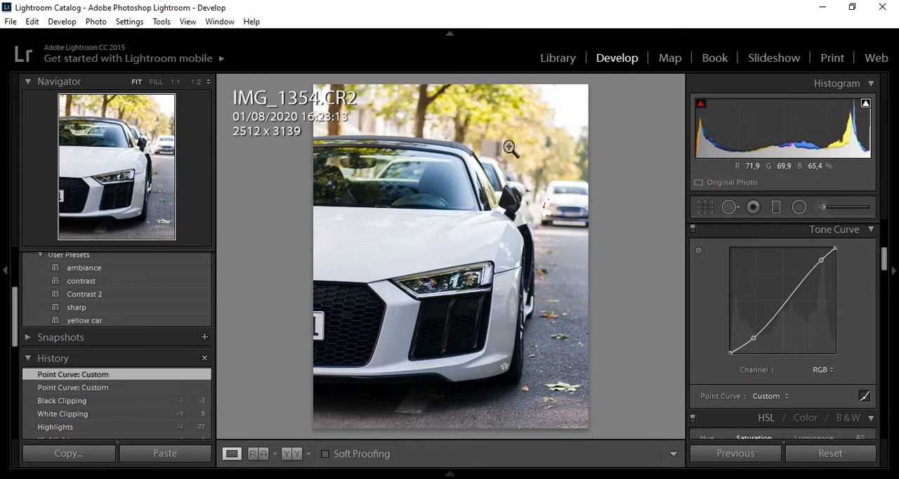
Add a slightly tilted graduated filter from the photo's upper edge to about its middle and set its Highlights to -76
click(777, 208)
drag(557, 89, 522, 264)
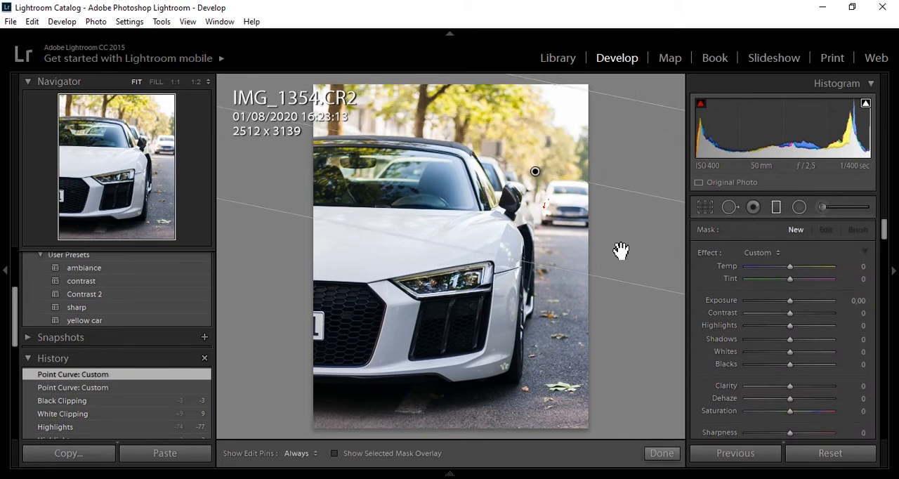
click(757, 326)
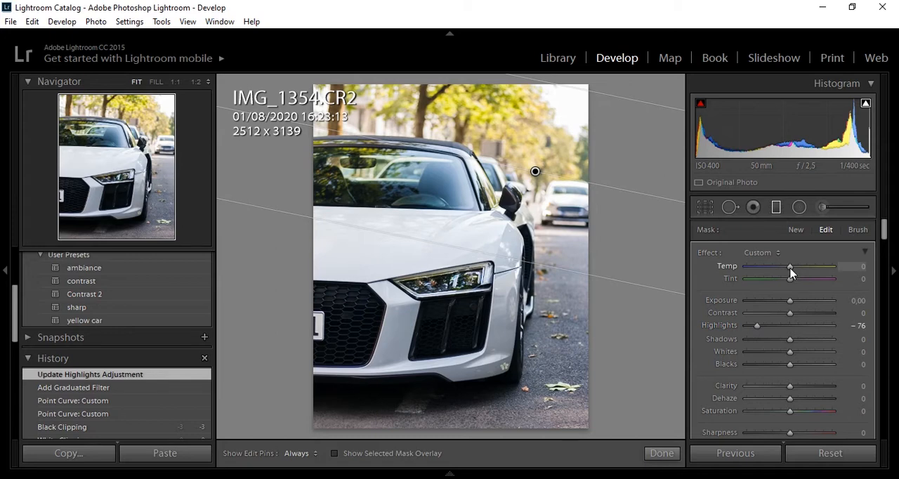
Warm the graduated filter to Temp 22 and extend it slightly lower across the car, then finish the filter
drag(791, 273, 798, 273)
drag(797, 272, 796, 274)
drag(656, 294, 654, 320)
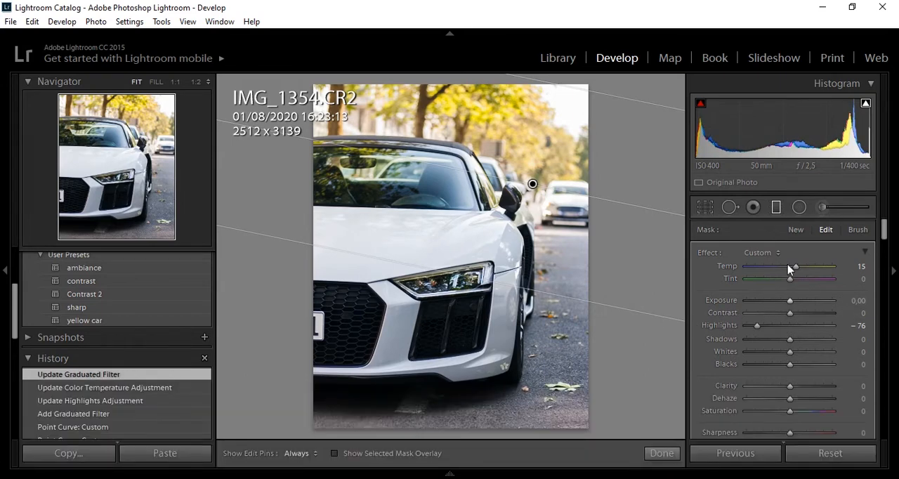
drag(789, 267, 799, 273)
drag(799, 272, 799, 272)
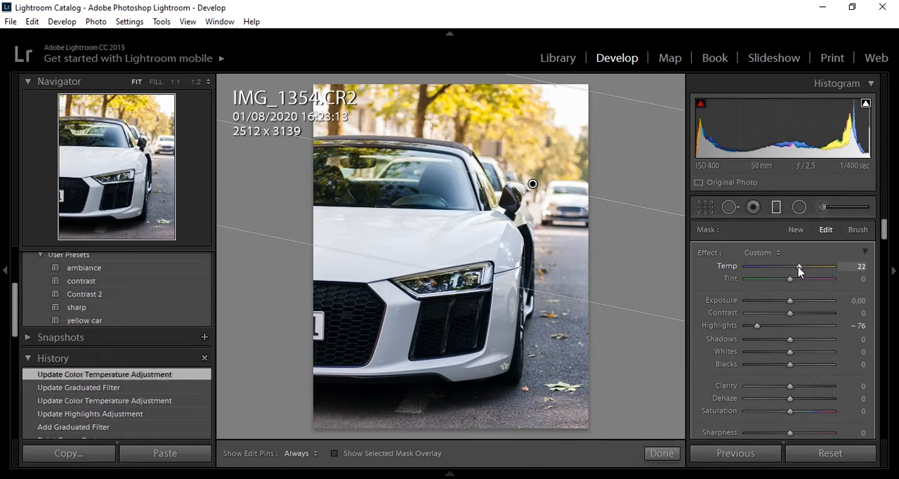
click(659, 453)
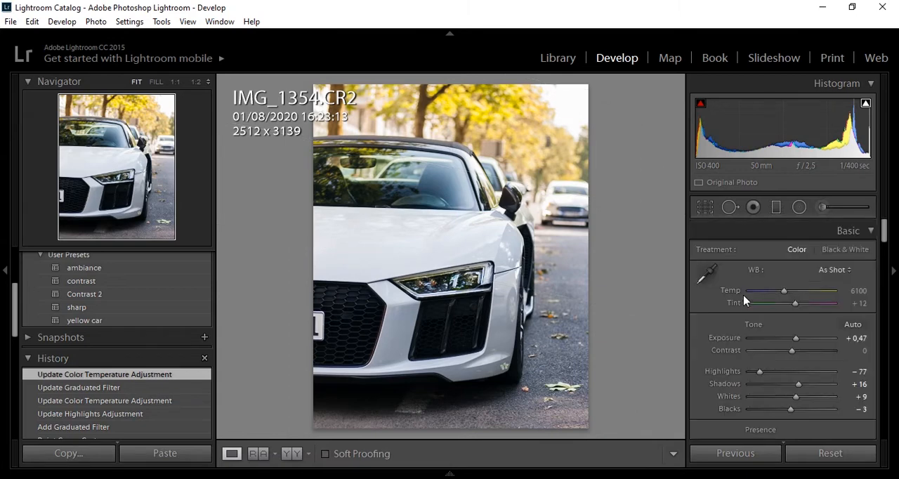
Add a large radial filter around the white car and centre it on the hood just above the grille
click(801, 207)
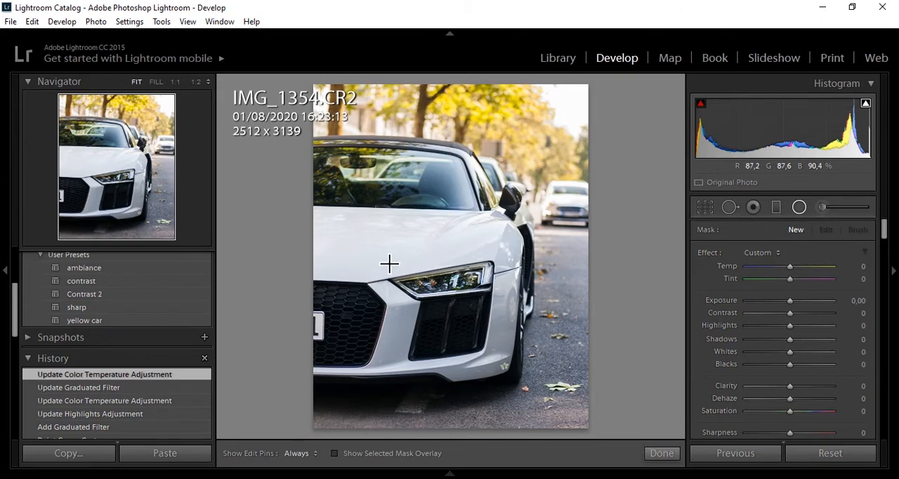
drag(389, 264, 546, 117)
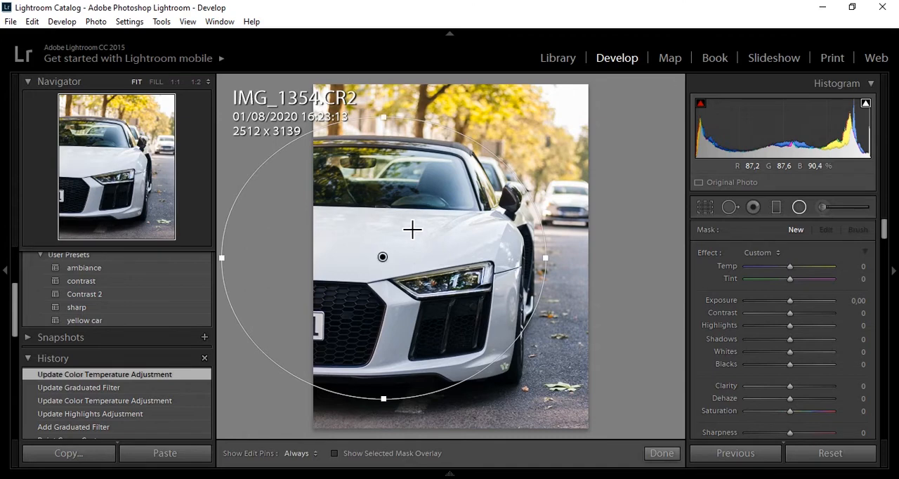
drag(383, 257, 388, 265)
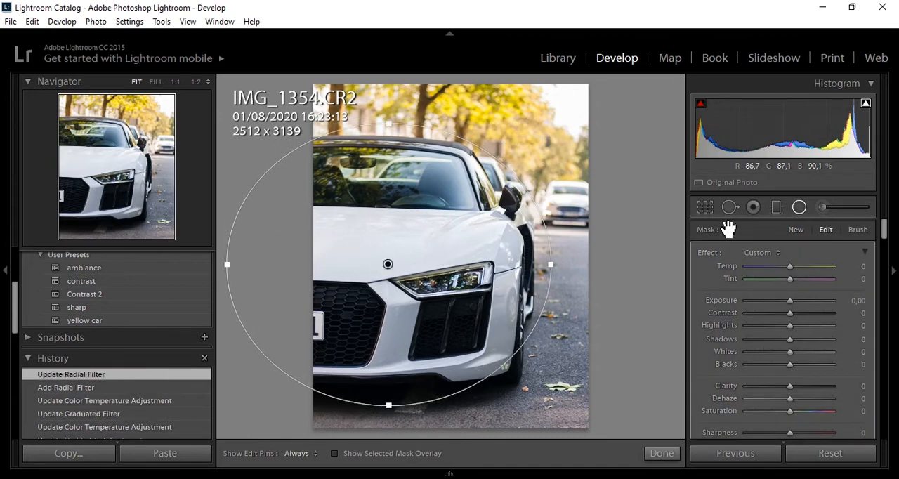
Turn off Invert Mask for the radial filter, set its Exposure to -0.09 and finish the filter
drag(886, 229, 886, 252)
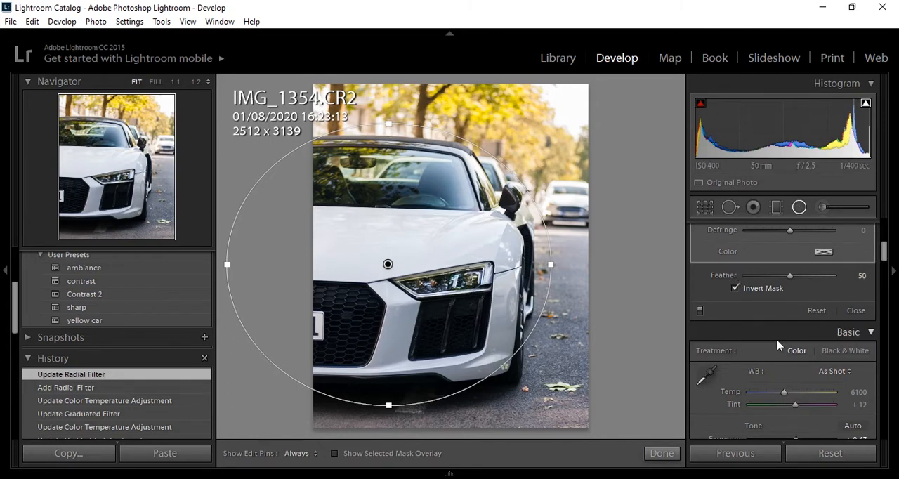
click(735, 288)
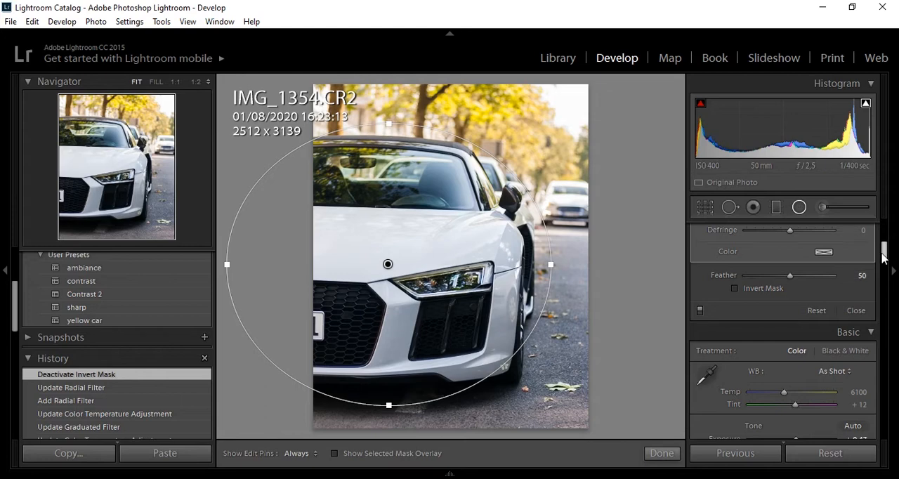
drag(883, 250, 890, 233)
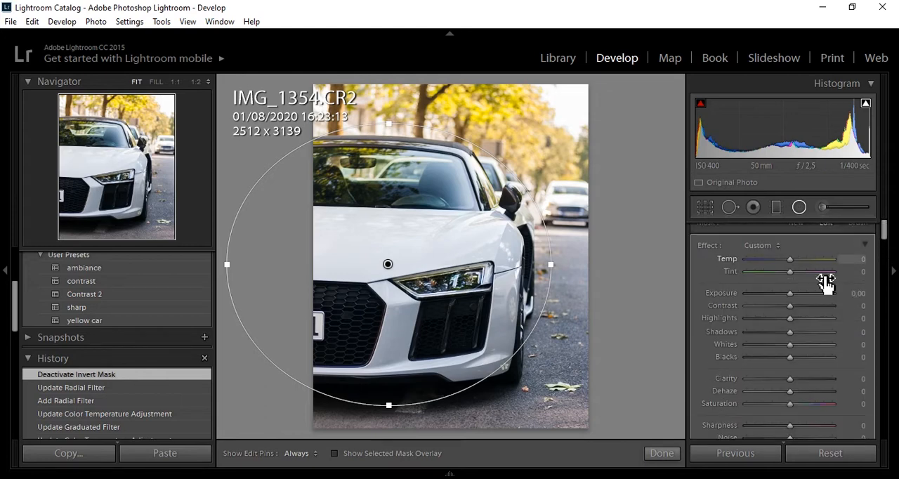
drag(791, 297, 790, 298)
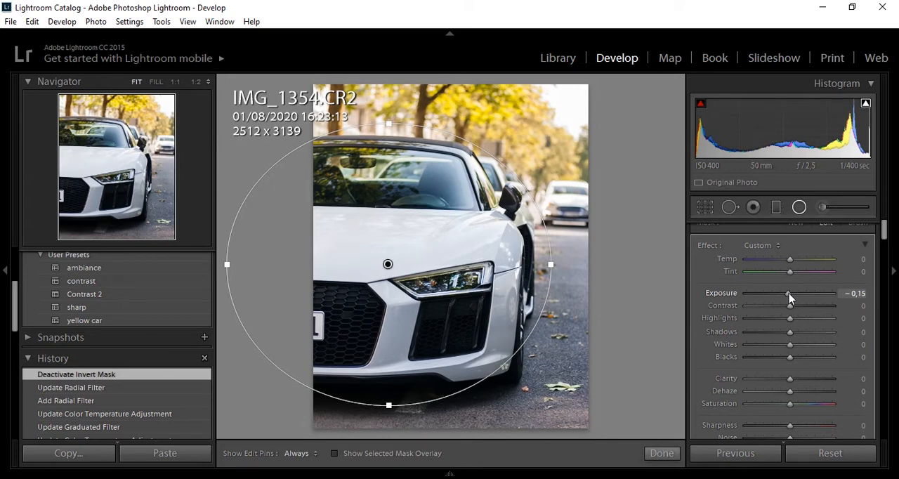
drag(789, 298, 790, 298)
click(657, 453)
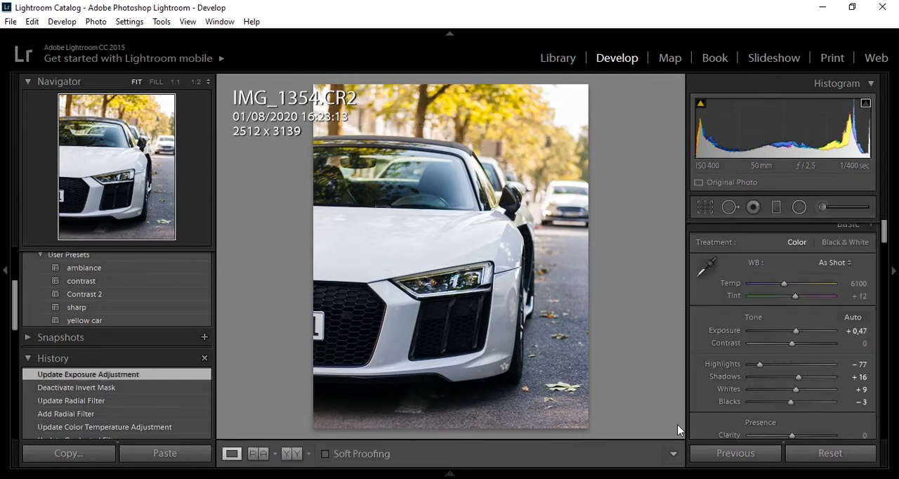
Paint an adjustment brush mask over the whole white car, including its windshield, side mirror, grille and front wheel, and hide the mask overlay
click(823, 210)
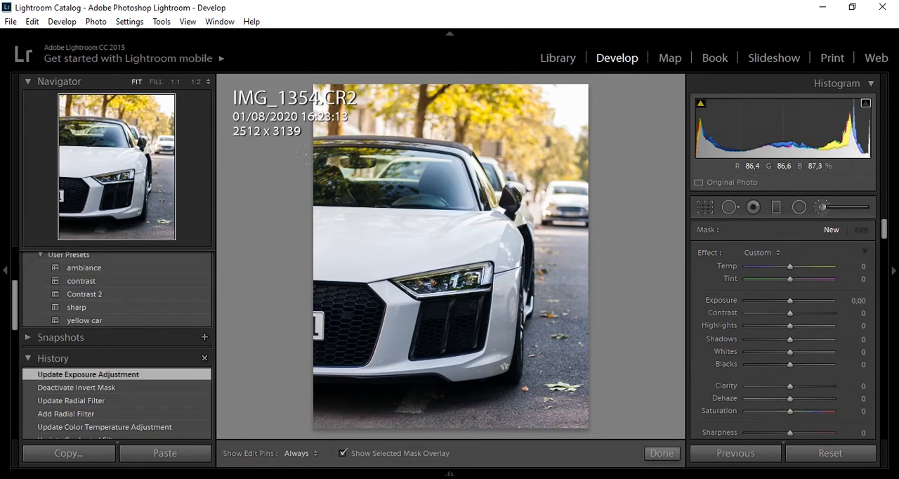
drag(342, 208, 427, 205)
drag(365, 198, 375, 193)
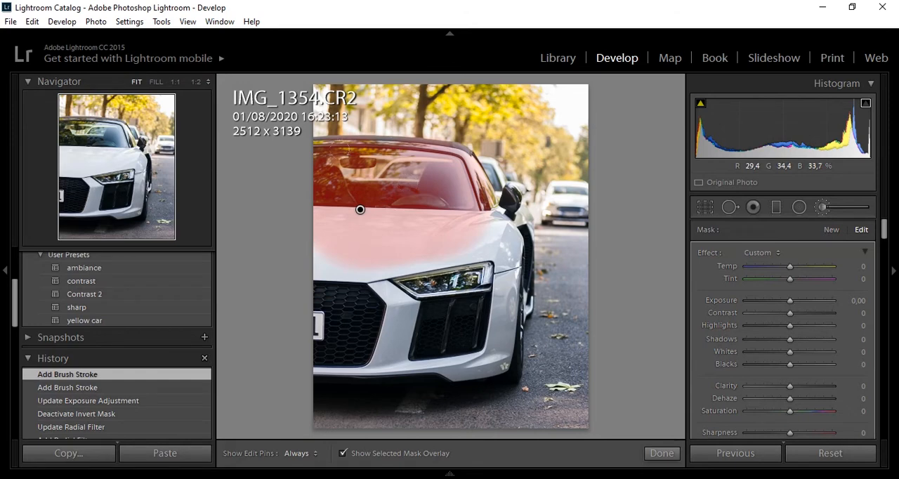
key(h)
mouse_move(435, 186)
mouse_down()
mouse_move(492, 260)
mouse_move(509, 267)
mouse_move(525, 218)
mouse_up()
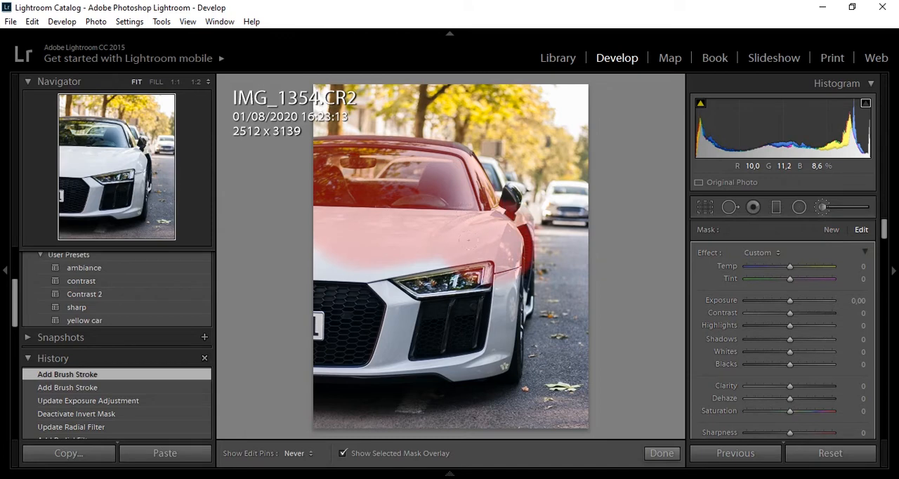
mouse_move(492, 295)
mouse_down()
mouse_move(467, 355)
mouse_move(485, 372)
mouse_move(425, 314)
mouse_move(407, 345)
mouse_move(340, 314)
mouse_move(333, 351)
mouse_move(344, 281)
mouse_move(439, 277)
mouse_move(419, 282)
mouse_up()
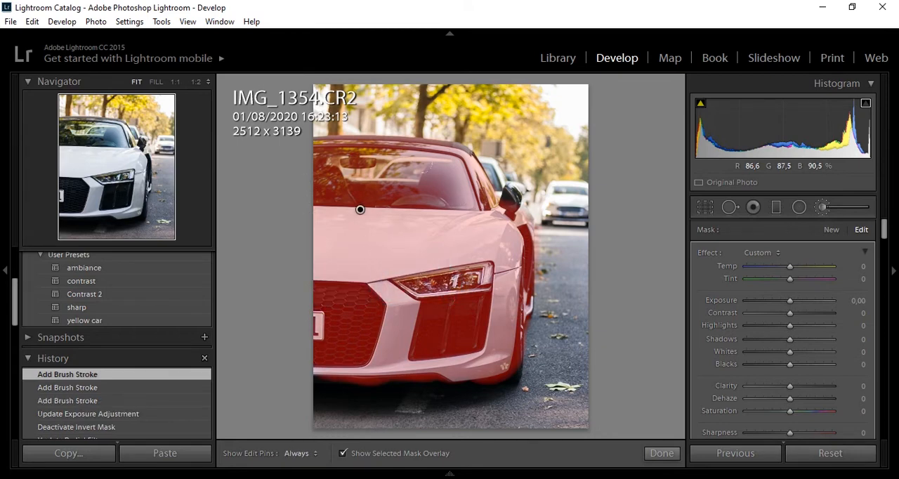
drag(360, 210, 360, 209)
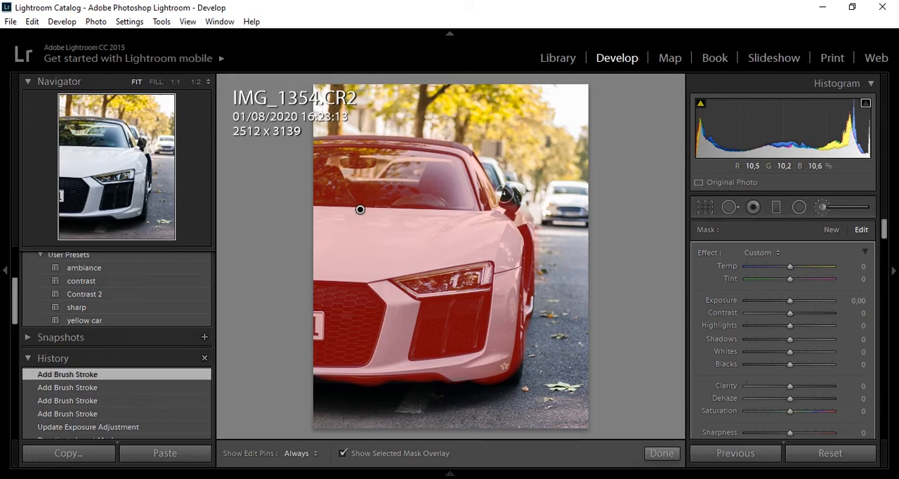
drag(506, 193, 512, 303)
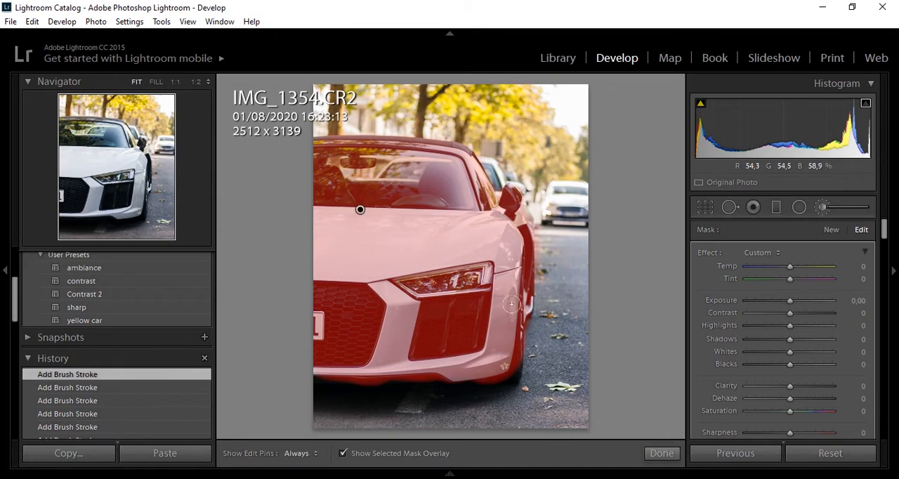
key(o)
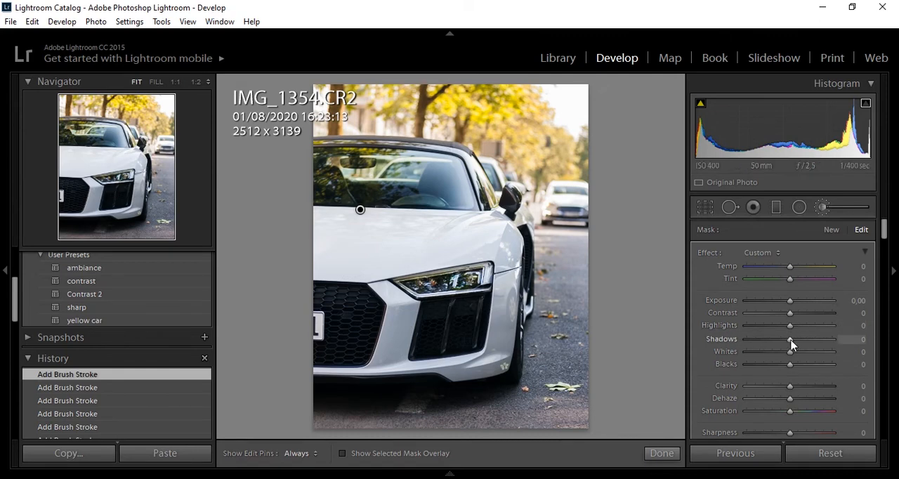
Set the car's brush mask to Shadows 15, Clarity 11 and Sharpness 18, leave Contrast at 0, and finish the brush adjustment
drag(791, 339, 798, 345)
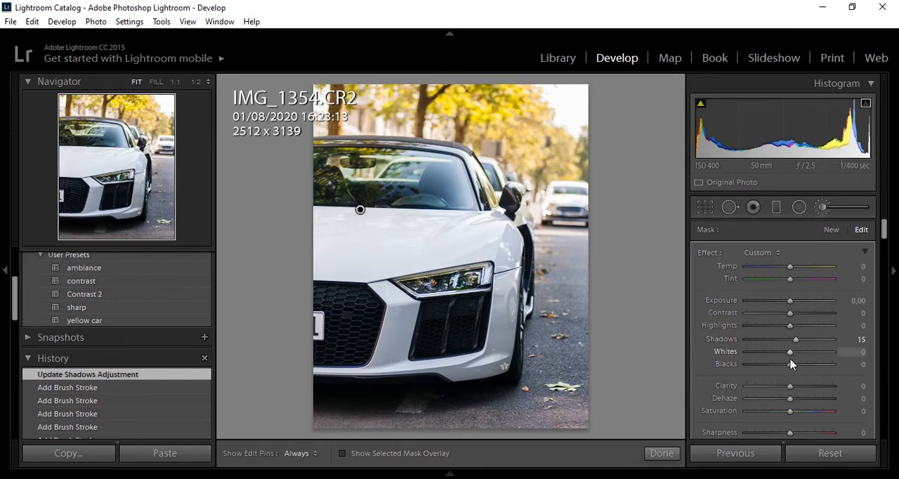
drag(790, 385, 796, 391)
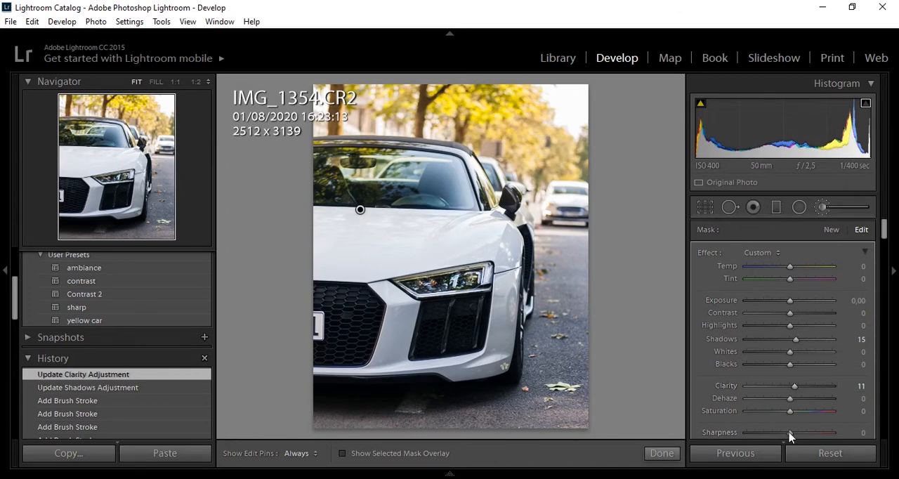
drag(790, 432, 797, 435)
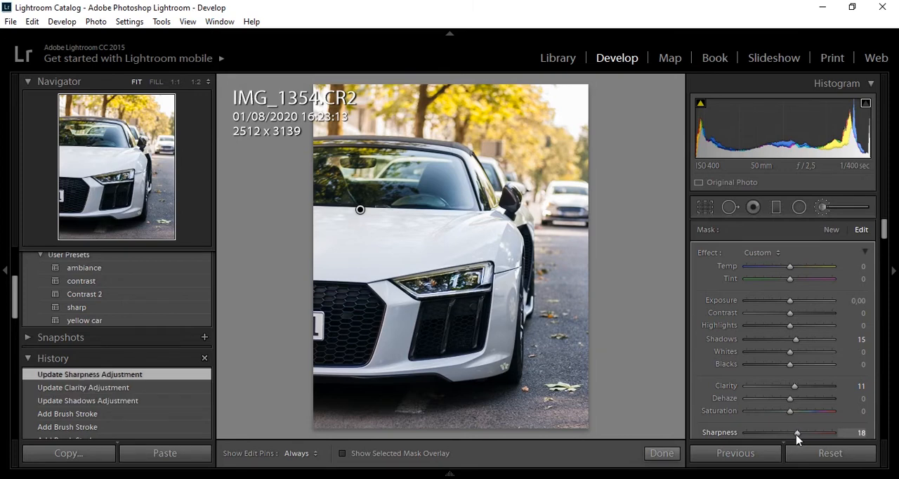
drag(793, 320, 798, 320)
double_click(798, 320)
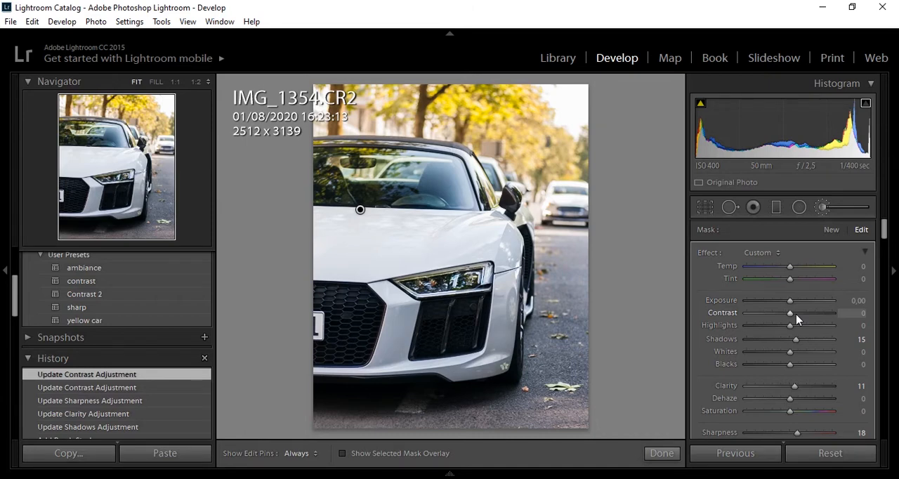
drag(884, 226, 884, 239)
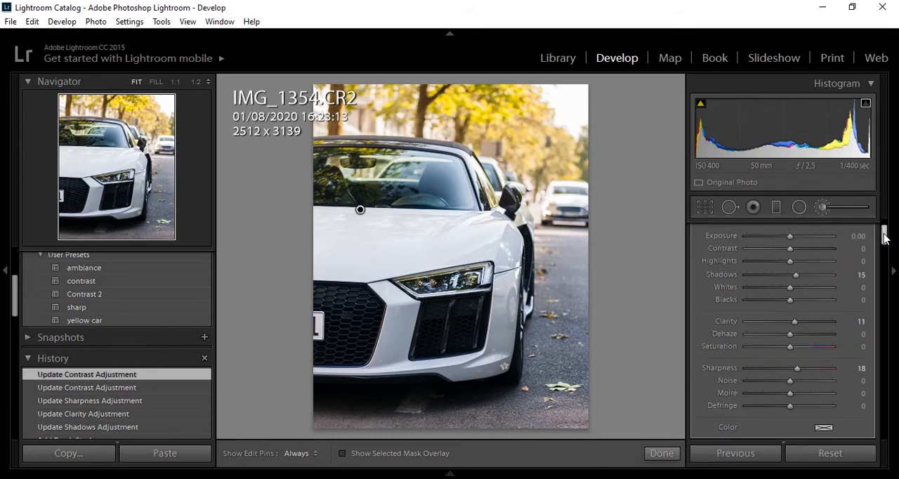
click(663, 454)
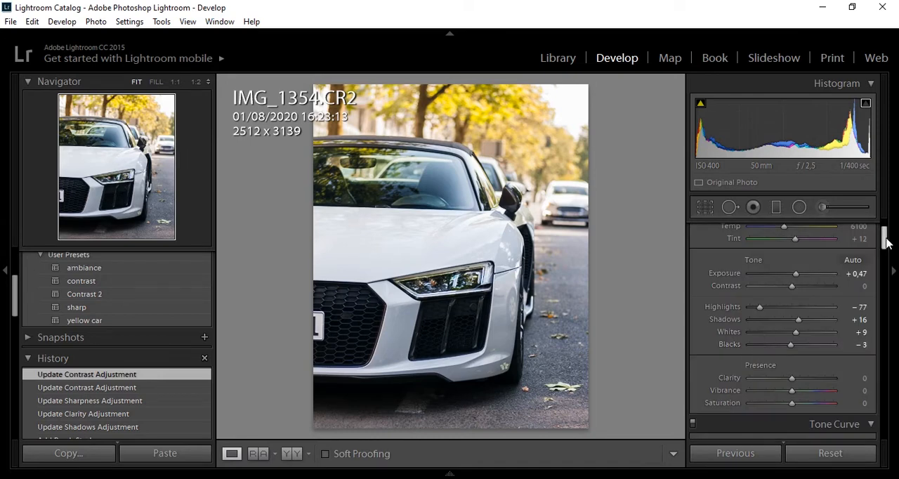
Warm the whole photo slightly by setting the white balance Temp to 6375
drag(885, 237, 887, 237)
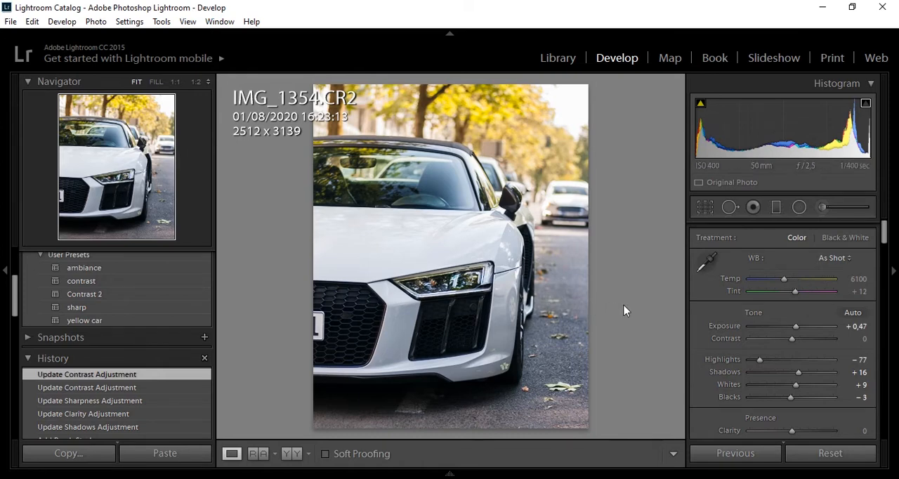
click(785, 284)
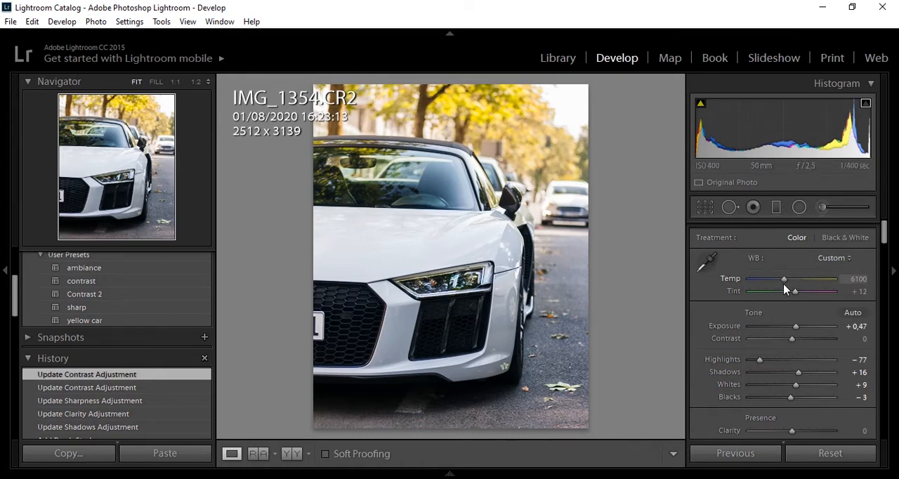
drag(784, 284, 786, 287)
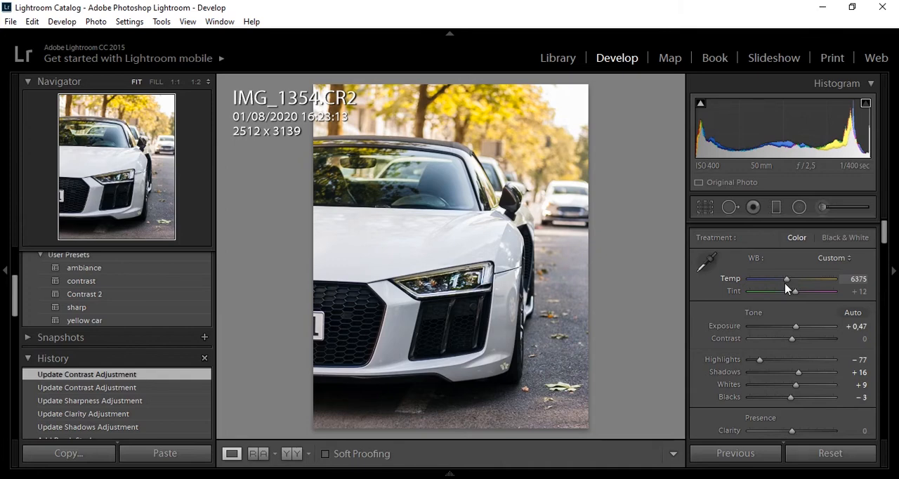
drag(786, 288, 786, 289)
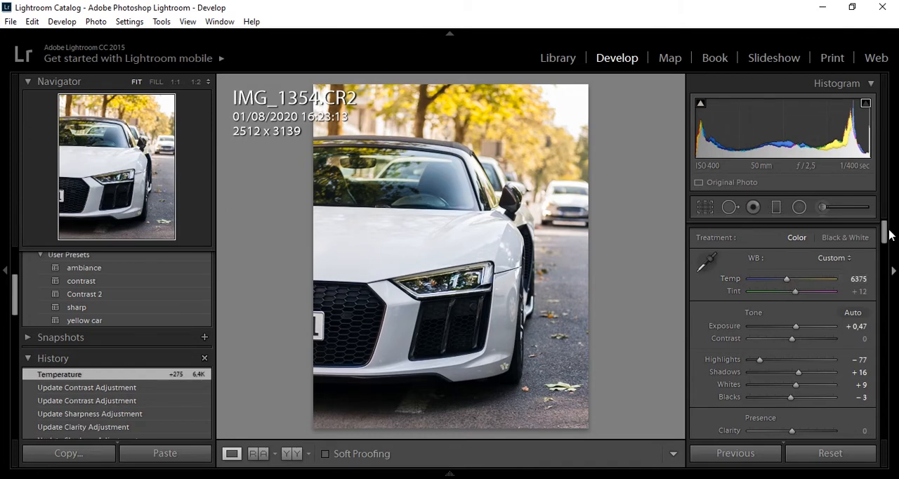
Set the HSL saturation of Aqua and Blue to -9 and of Purple and Magenta to -100, keeping Yellow at 0
drag(888, 230, 890, 281)
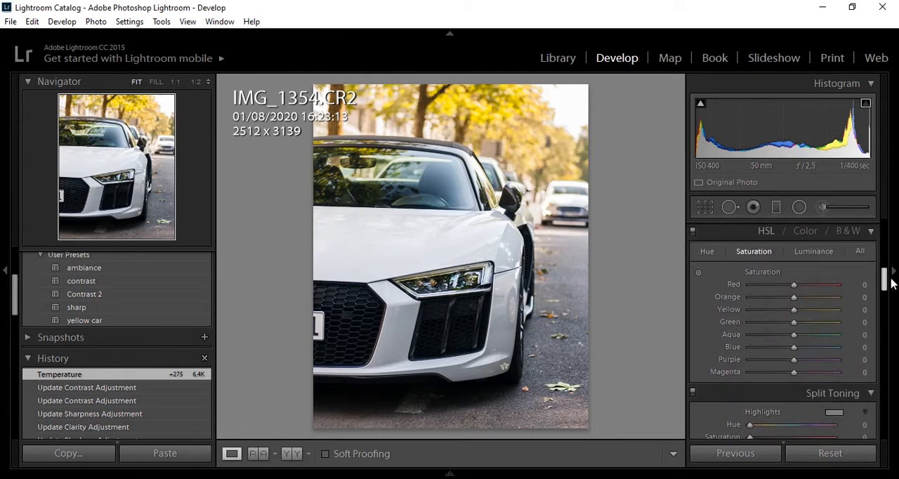
mouse_move(794, 352)
mouse_down()
mouse_move(771, 354)
mouse_move(822, 351)
mouse_move(789, 345)
mouse_up()
click(789, 340)
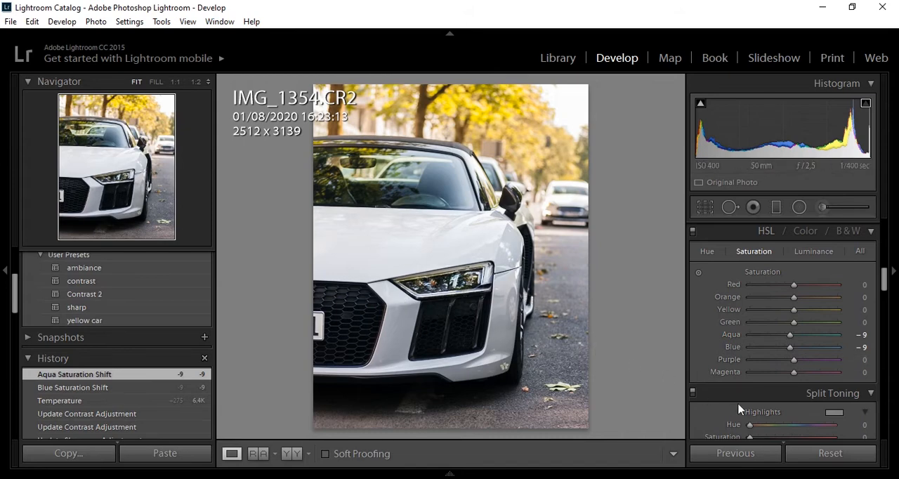
drag(794, 359, 746, 379)
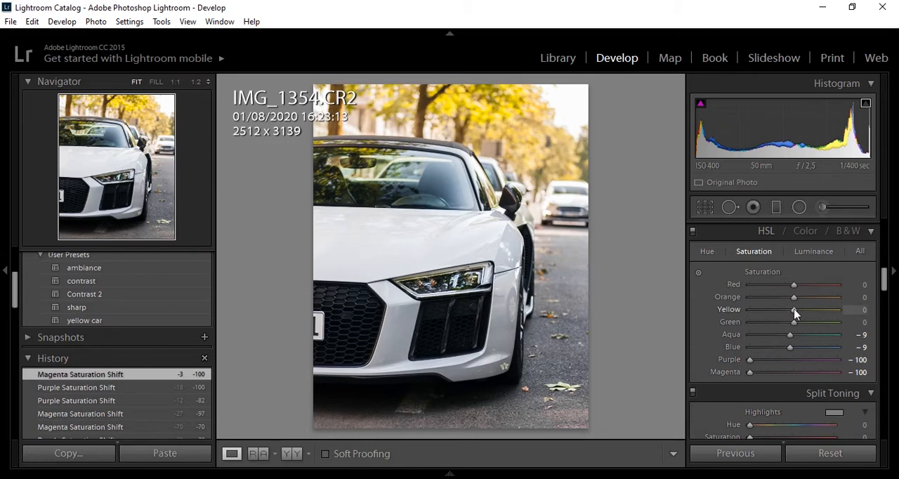
mouse_move(794, 311)
mouse_down()
mouse_move(811, 314)
mouse_move(796, 316)
mouse_up()
double_click(796, 316)
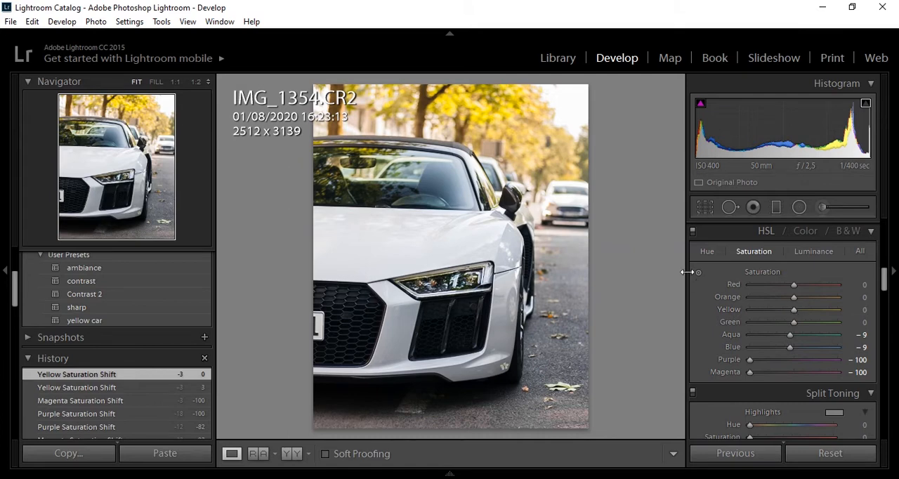
Select the existing graduated filter and extend its lower boundary further down over the car's front bumper
click(769, 209)
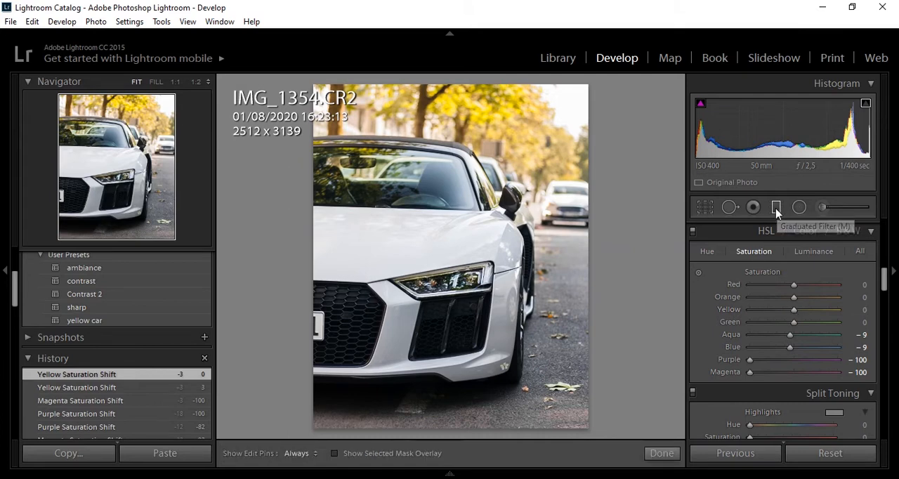
click(535, 187)
drag(535, 187, 527, 211)
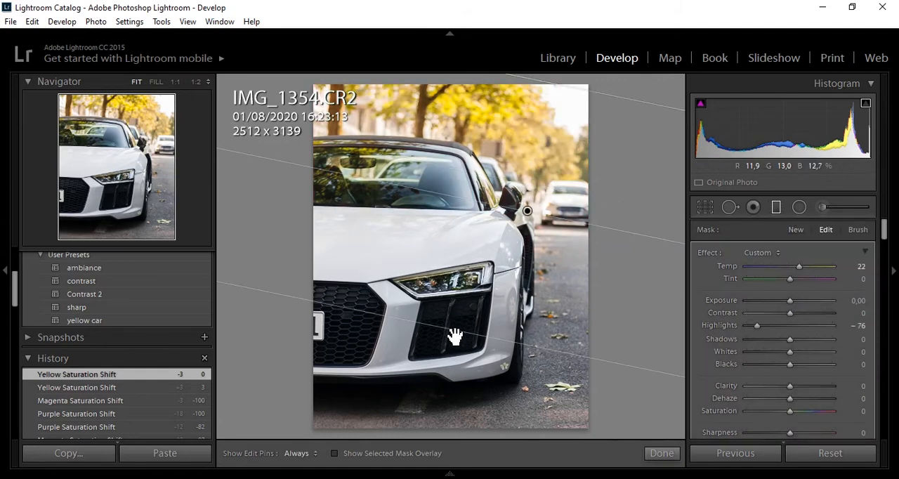
drag(456, 337, 449, 371)
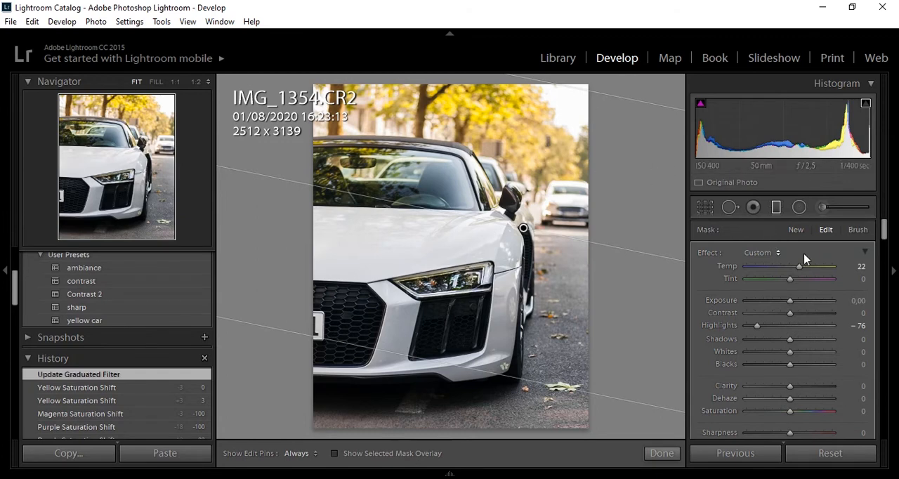
Try Temp 27 on the graduated filter, return it to 22 and finish the filter
drag(799, 267, 801, 268)
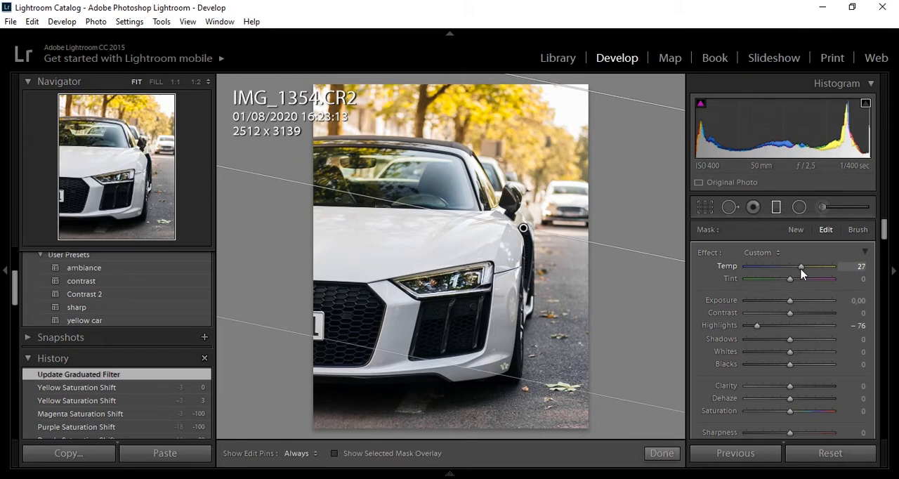
drag(801, 269, 800, 271)
drag(800, 275, 798, 274)
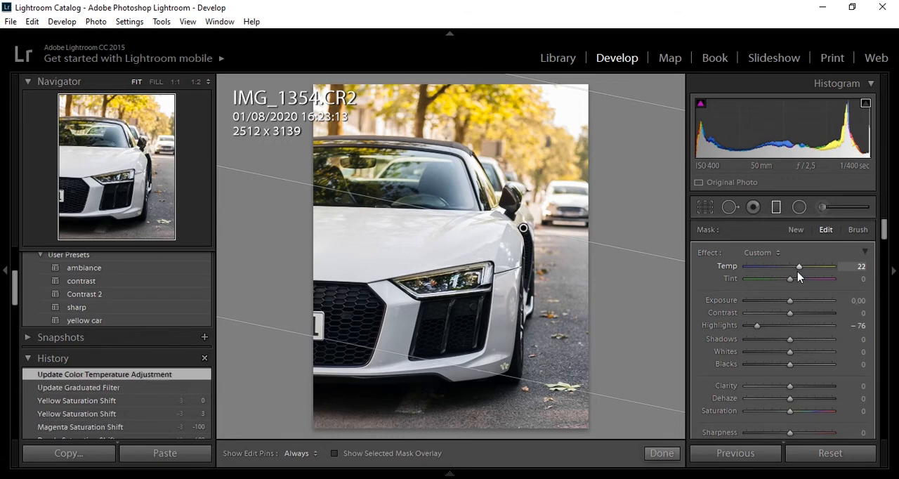
click(663, 453)
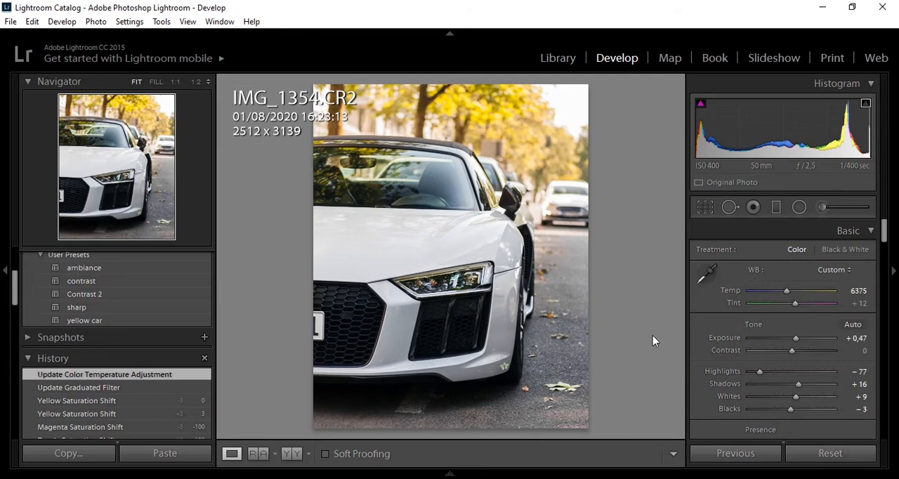
Rotate the photo's crop to an angle of -1.95 and apply it
click(705, 207)
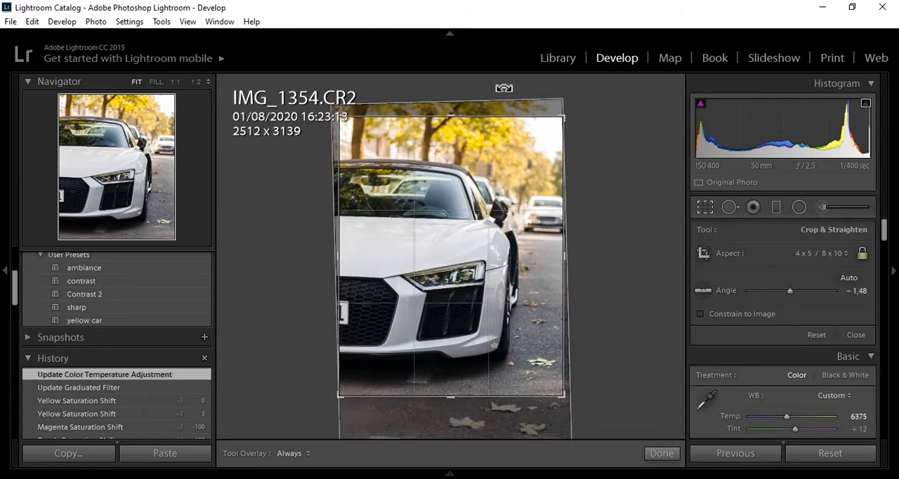
drag(503, 88, 502, 86)
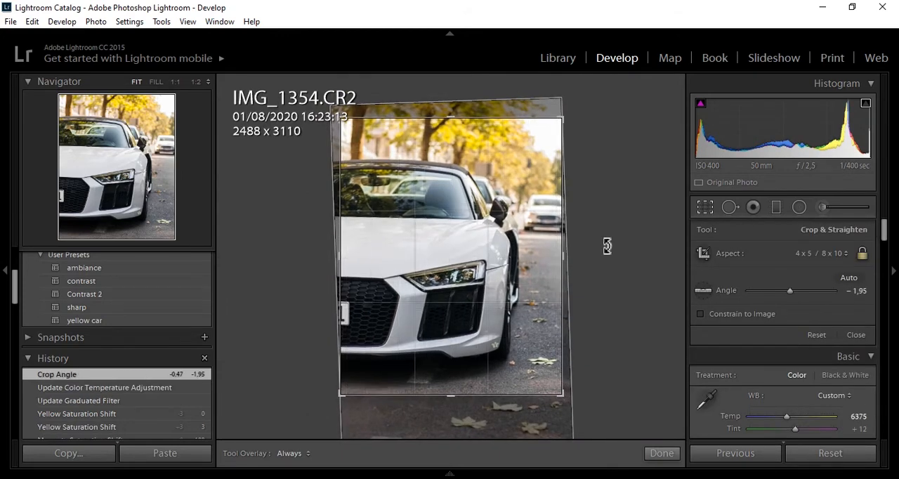
click(666, 456)
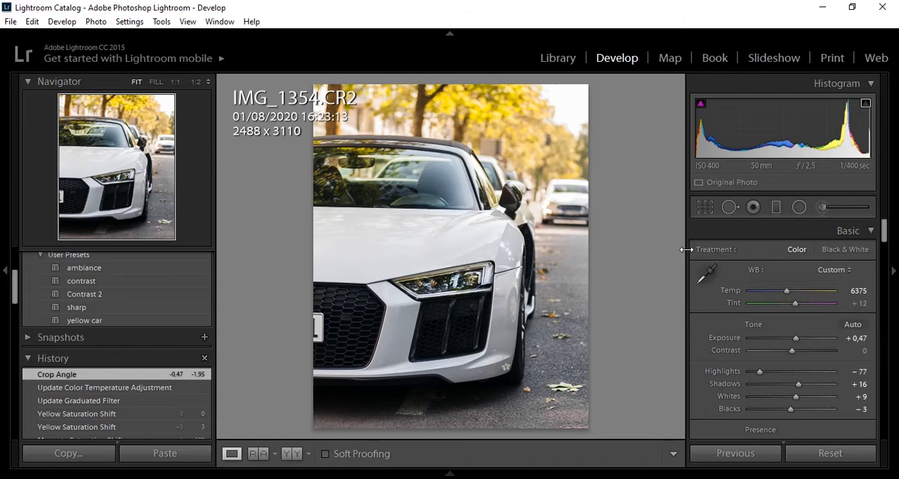
Straighten the crop to an angle of -1.49 and apply it
click(706, 207)
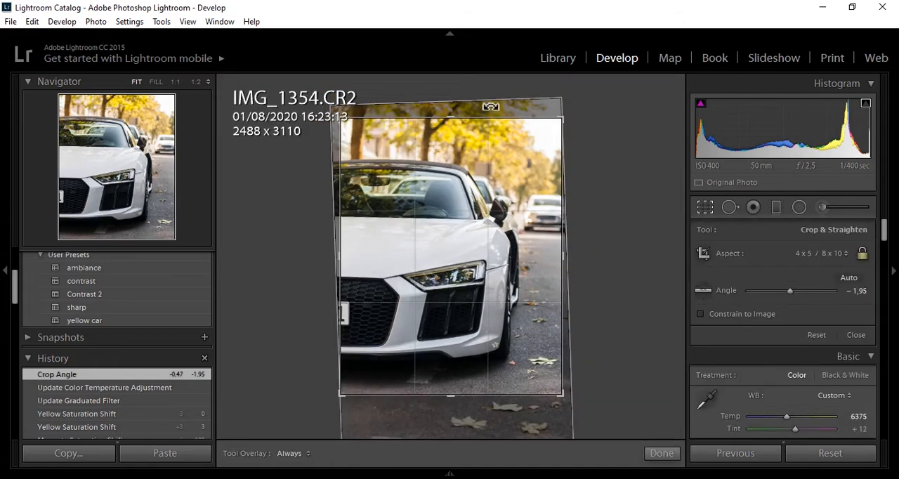
drag(492, 106, 492, 106)
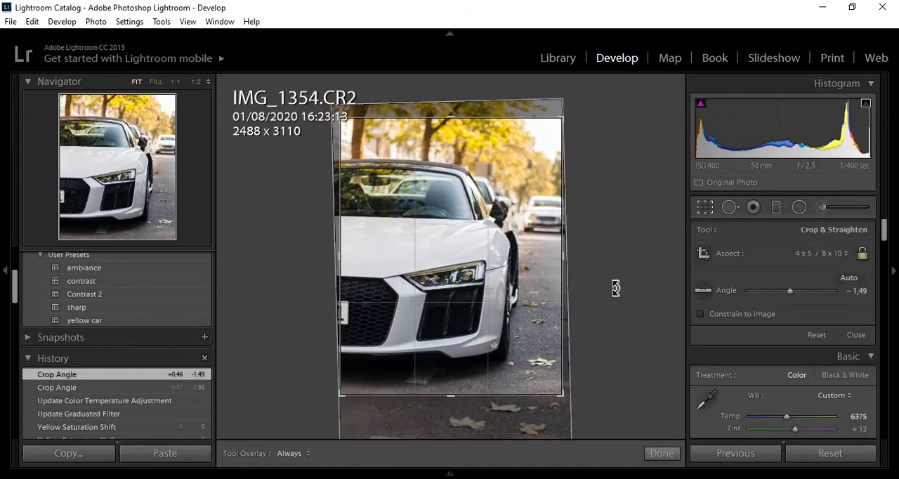
click(659, 452)
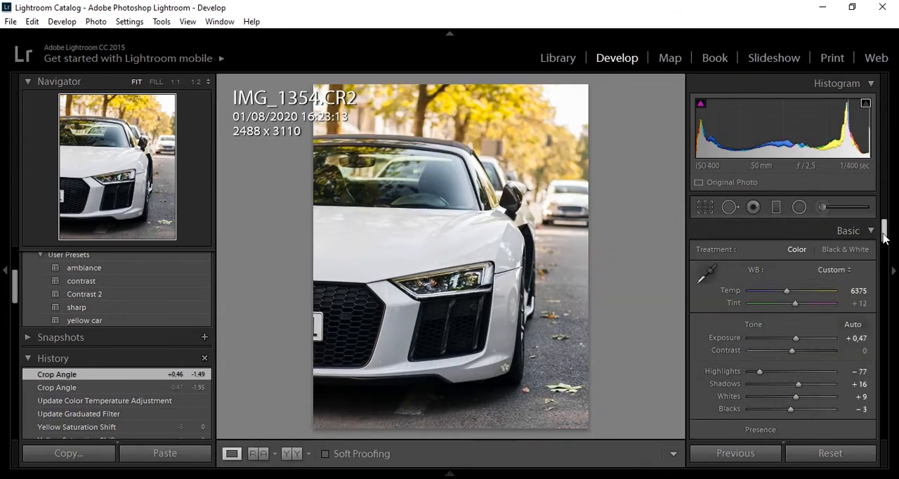
Inspect the leaf on the car's lower front bumper at 1:1 magnification
drag(885, 232, 884, 260)
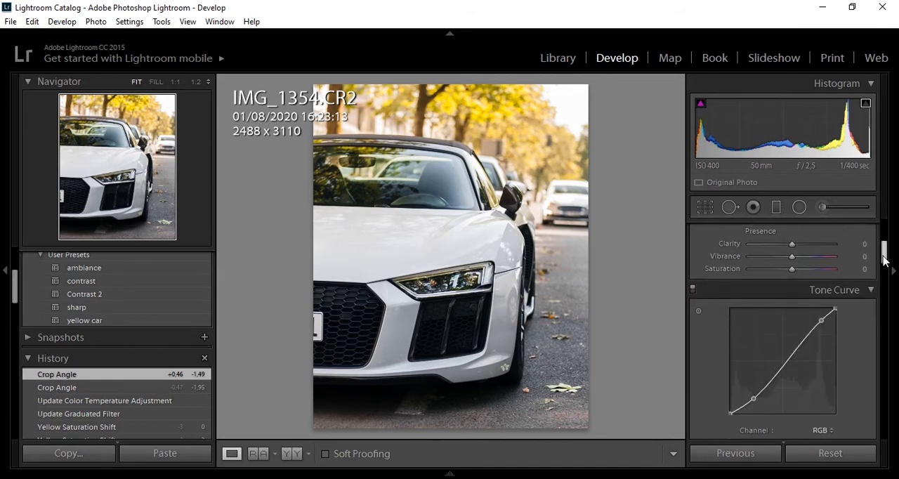
right_click(493, 261)
mouse_move(499, 262)
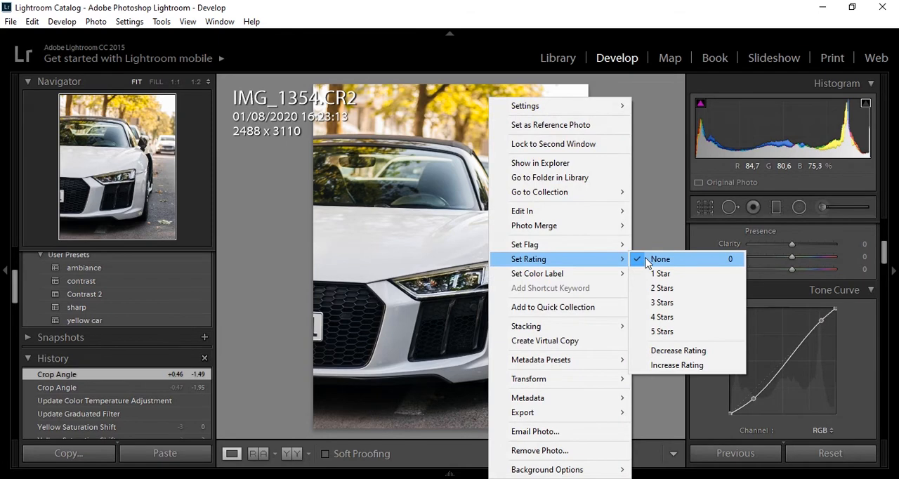
click(647, 262)
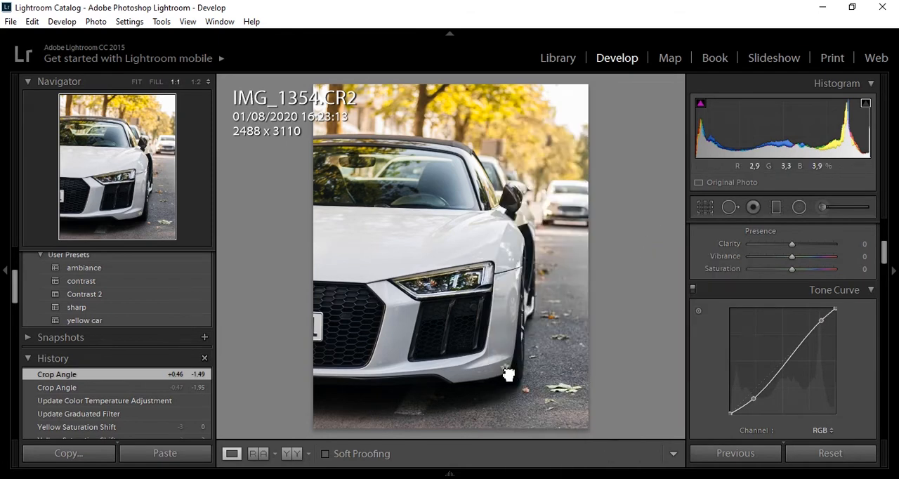
click(509, 375)
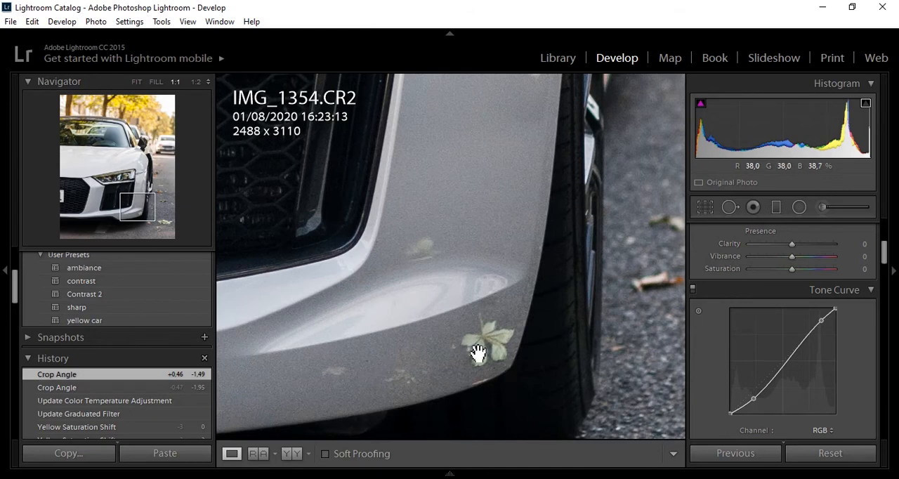
click(478, 354)
Open the photo for editing in Adobe Photoshop CC 2017, using its embedded ProPhoto RGB profile
right_click(438, 260)
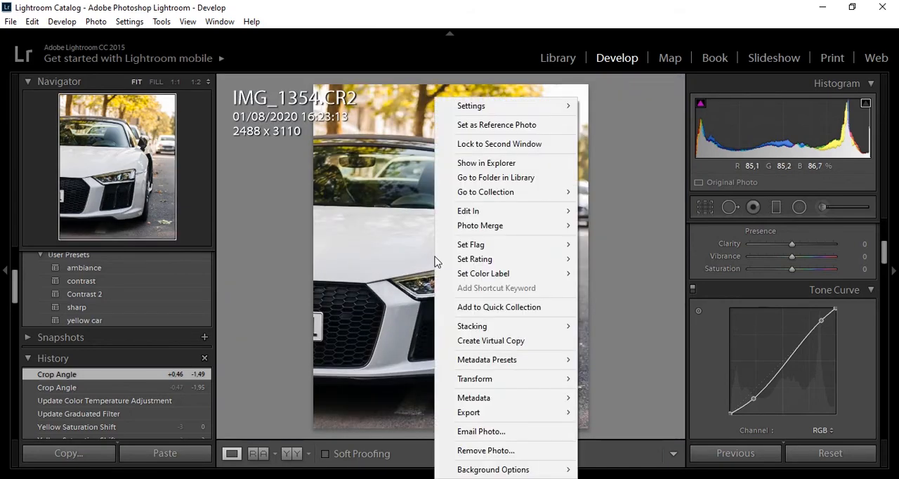
mouse_move(518, 214)
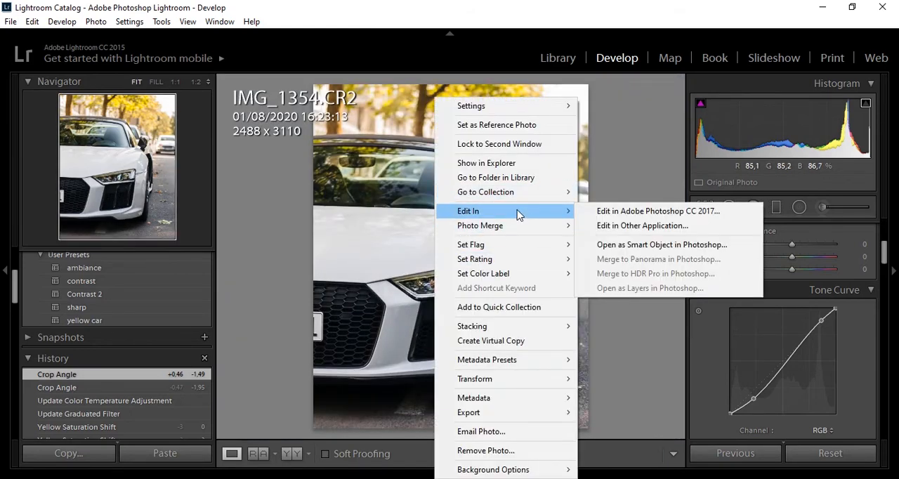
click(590, 211)
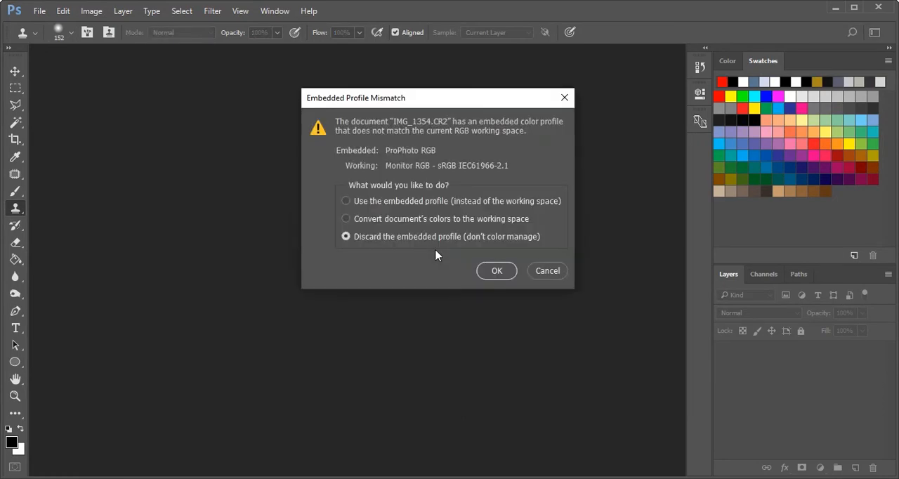
click(474, 200)
click(493, 270)
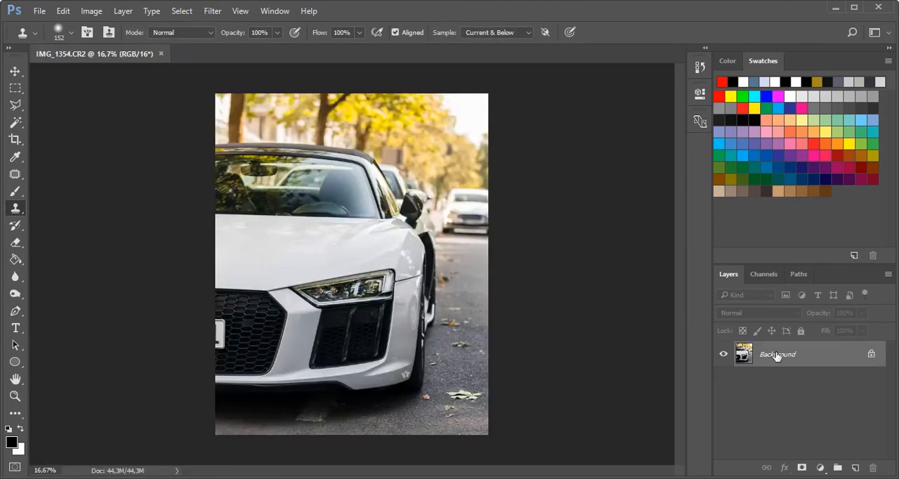
Duplicate the Background layer as Background copy
right_click(775, 356)
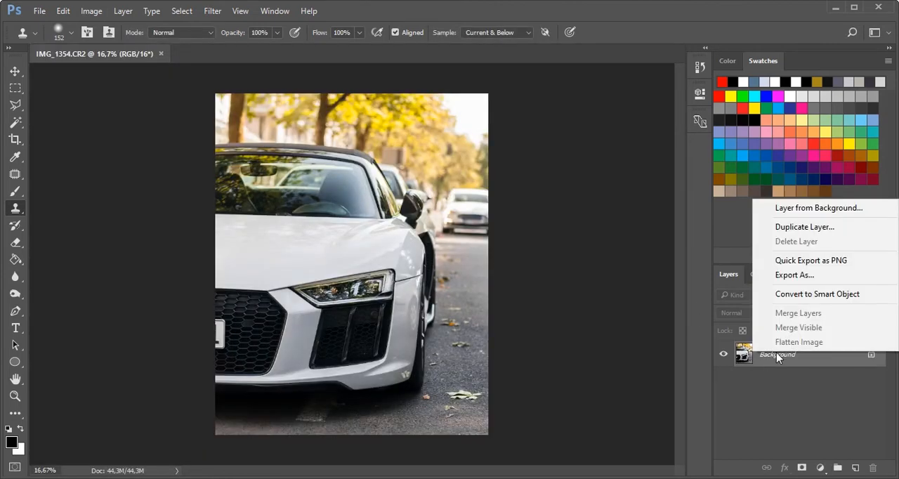
click(789, 226)
click(551, 146)
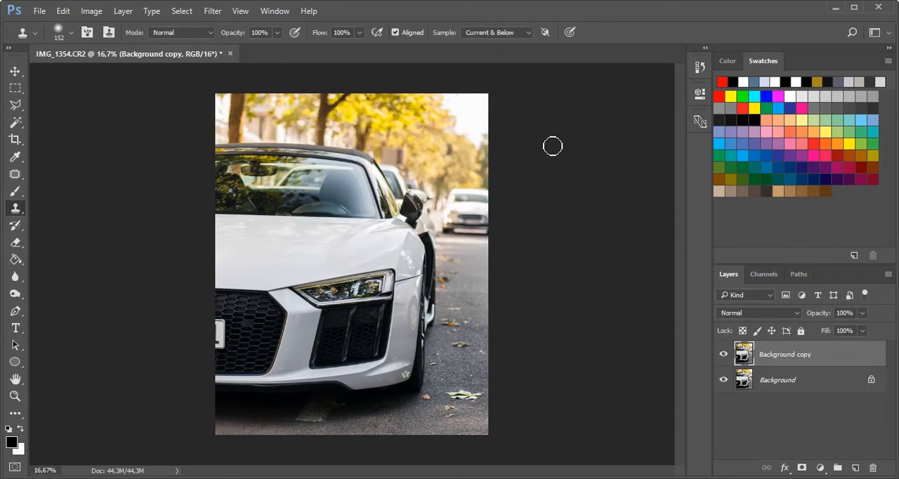
Remove the small dirt spots along the lower front bumper with the Spot Healing Brush, size 29, Content-Aware
key(j)
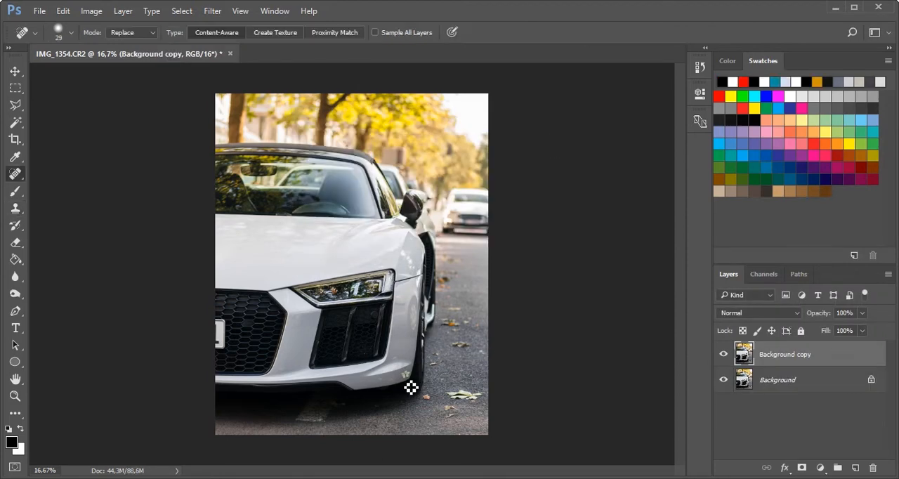
scroll(406, 392, up, 3)
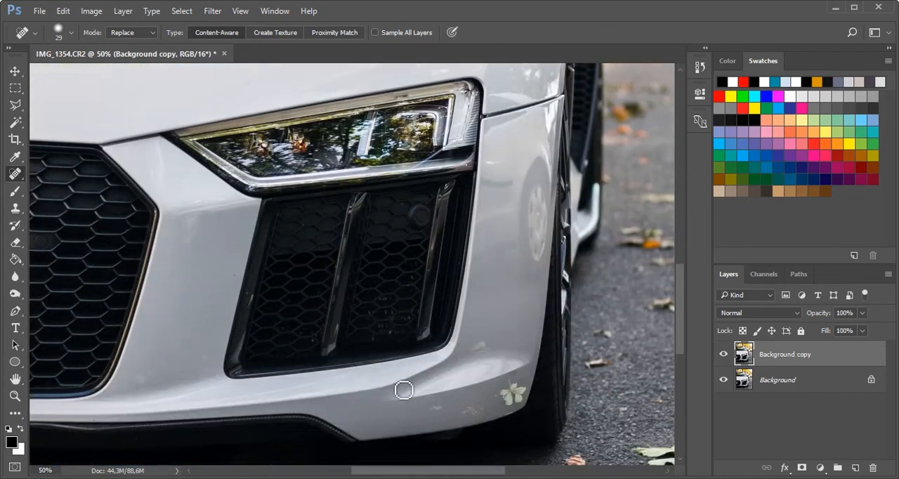
scroll(406, 379, down, 3)
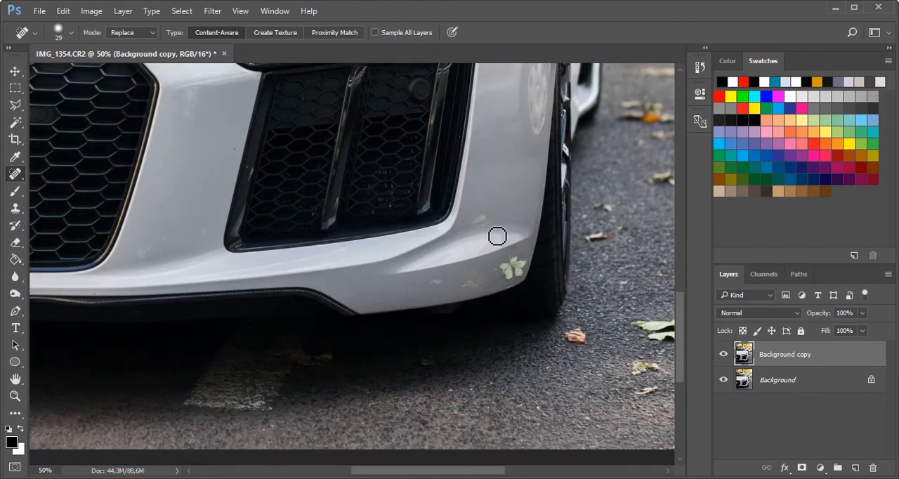
right_click(17, 179)
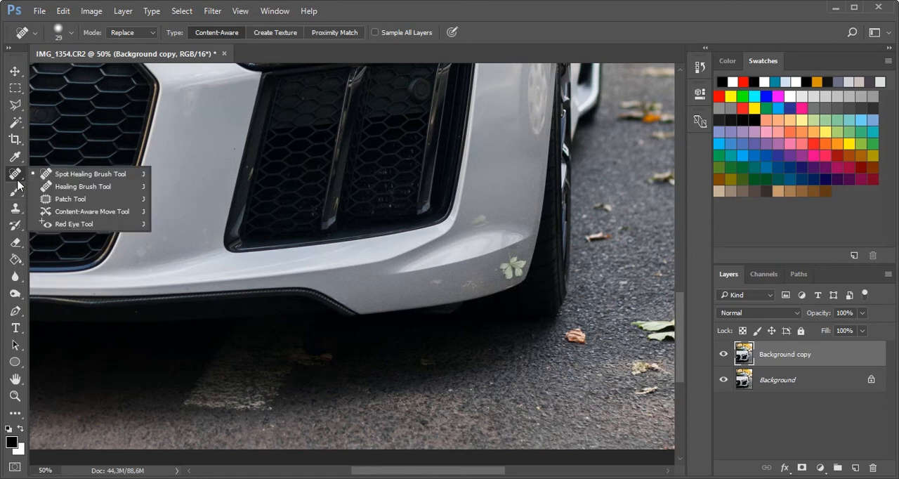
click(82, 177)
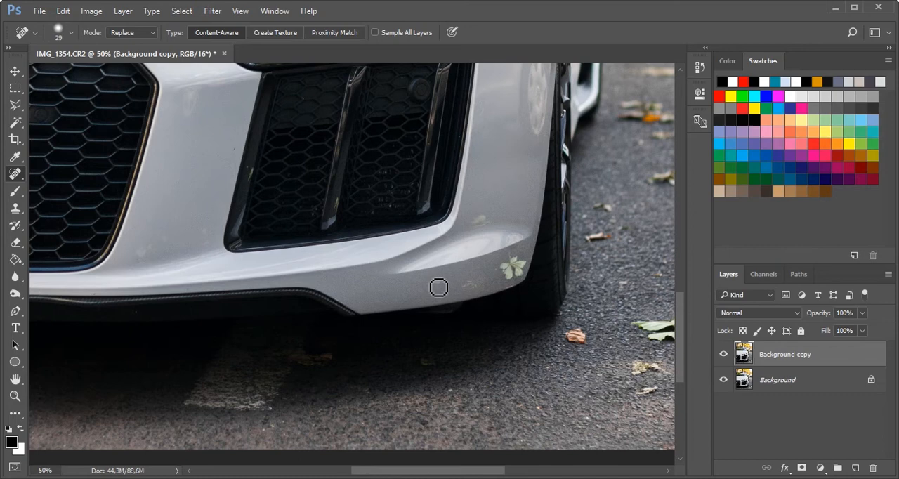
drag(436, 284, 456, 289)
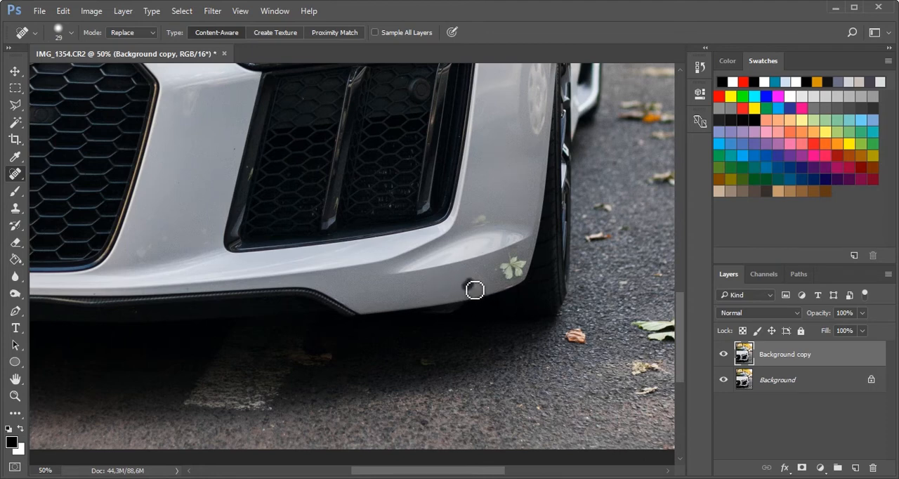
drag(475, 291, 482, 291)
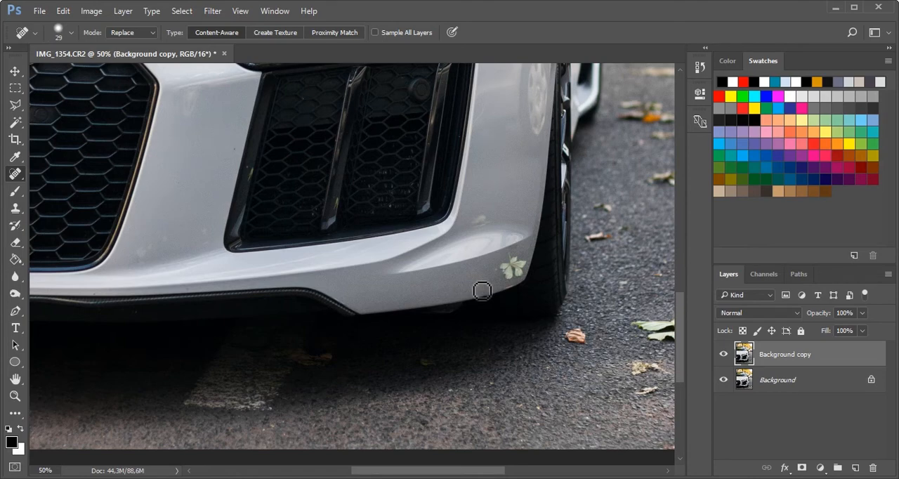
Heal away the faint mark and the leaf beside the front tyre, and clean up the bumper's lower edge
key(ctrl+plus)
scroll(482, 290, right, 3)
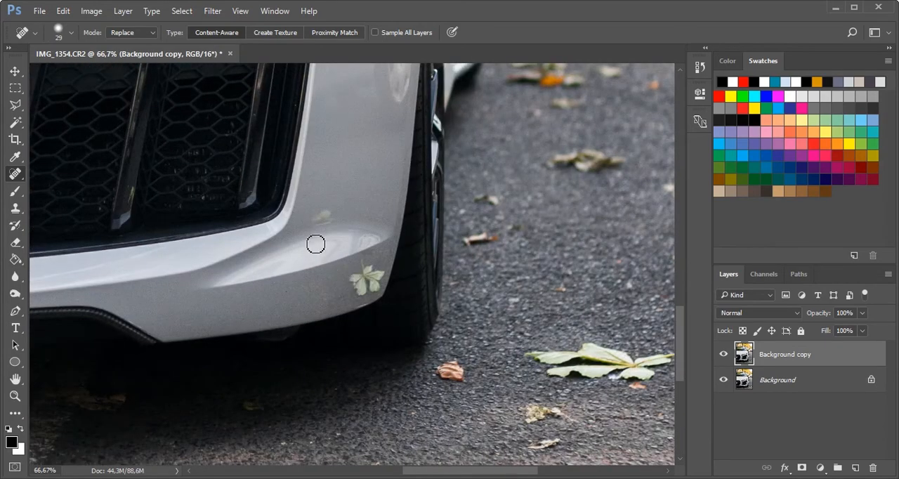
mouse_move(310, 222)
mouse_down()
mouse_move(334, 223)
mouse_move(325, 222)
mouse_up()
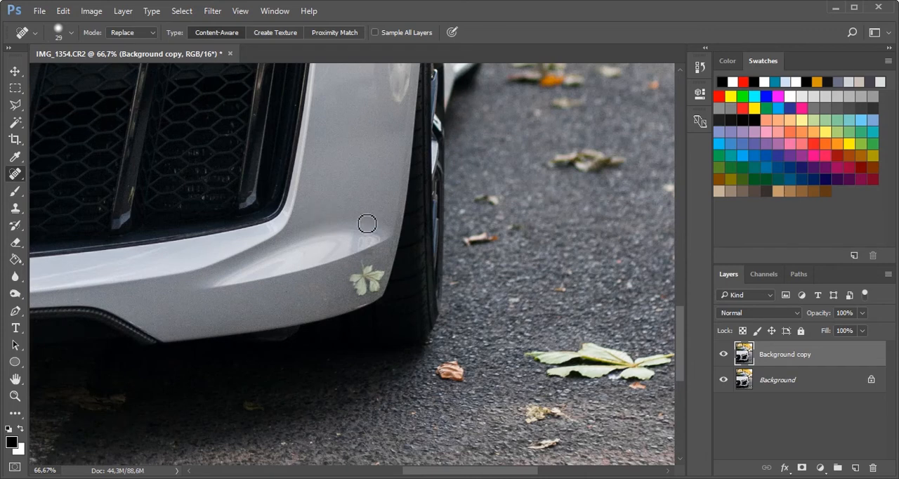
mouse_move(367, 265)
mouse_down()
mouse_move(385, 279)
mouse_move(377, 295)
mouse_move(365, 297)
mouse_move(358, 282)
mouse_move(370, 279)
mouse_move(370, 290)
mouse_move(377, 280)
mouse_move(356, 284)
mouse_move(366, 301)
mouse_move(386, 276)
mouse_up()
click(381, 272)
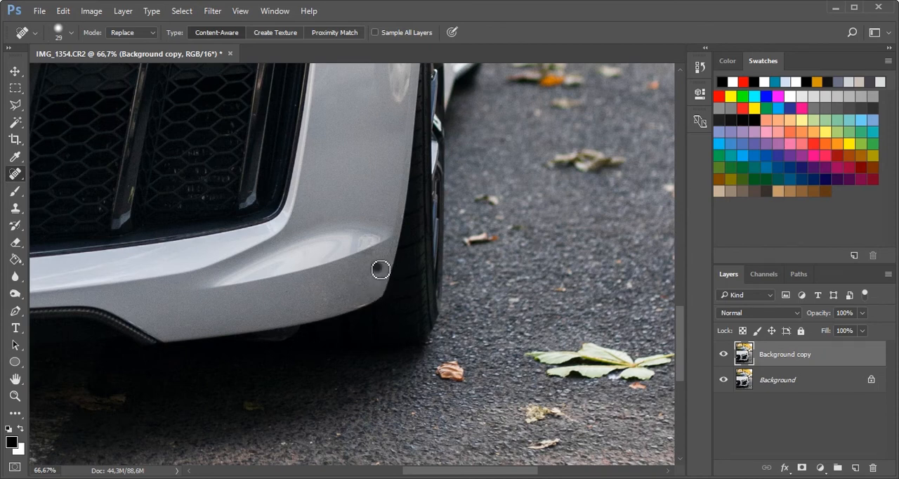
click(368, 306)
click(360, 309)
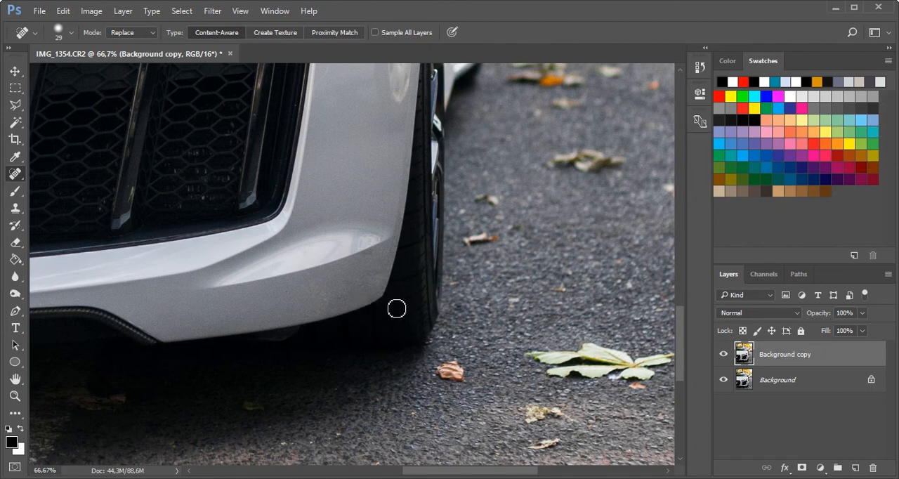
click(359, 312)
Heal the yellow-green marks on the air intake's outer frame and on its middle slat
scroll(343, 291, down, 1)
scroll(344, 293, left, 3)
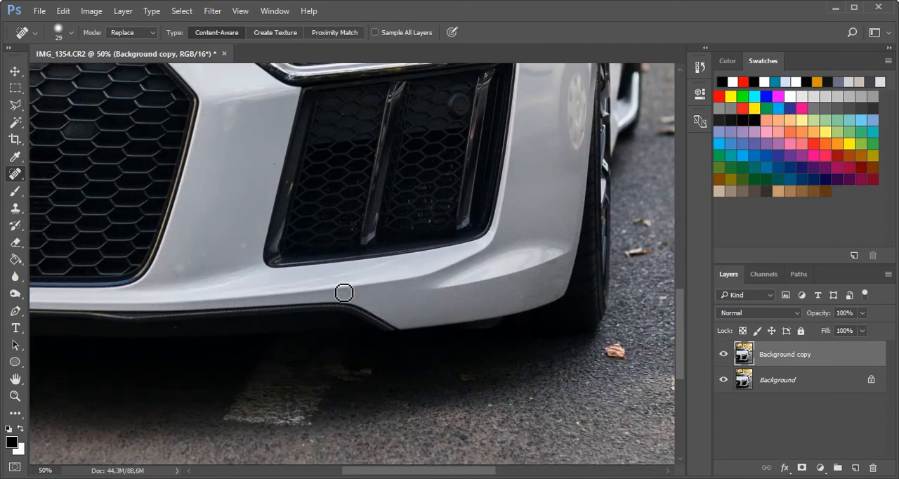
scroll(344, 293, down, 2)
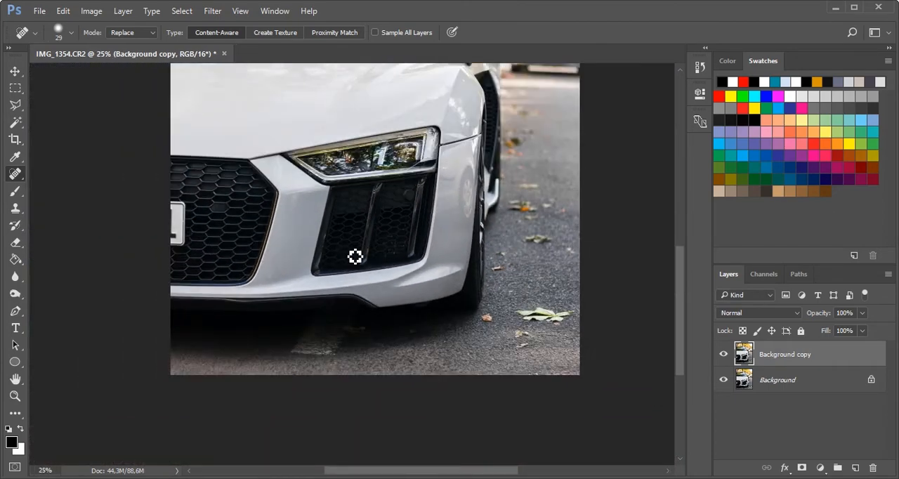
scroll(354, 257, up, 3)
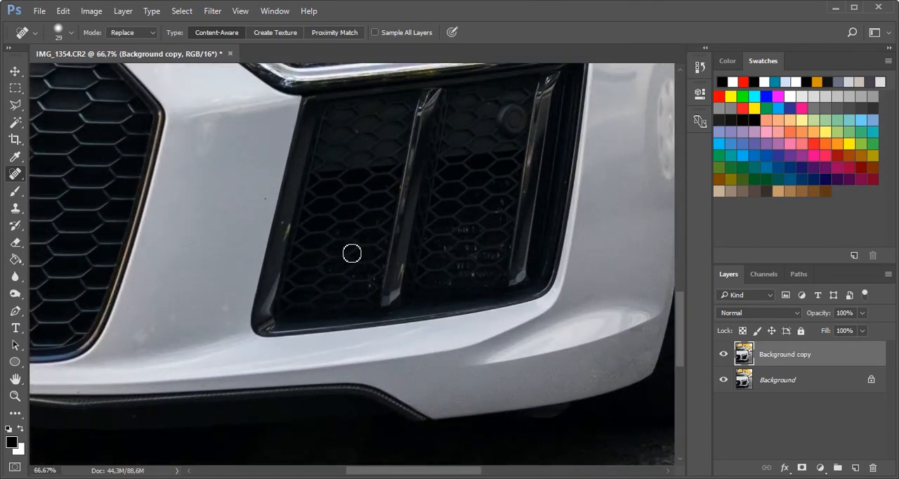
scroll(313, 239, up, 1)
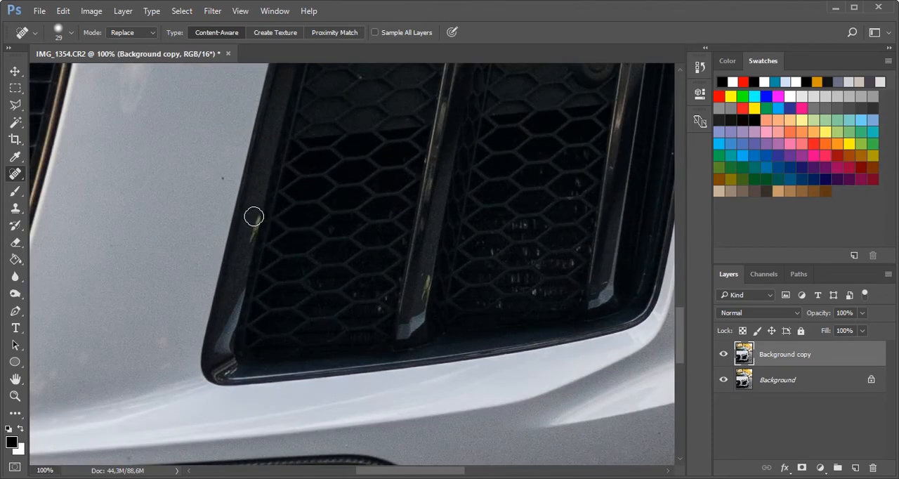
drag(253, 215, 251, 241)
drag(428, 276, 426, 297)
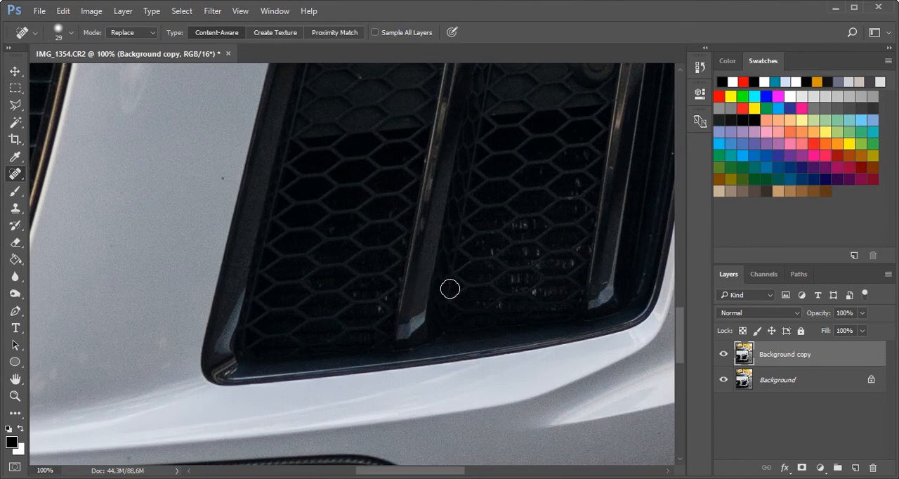
click(427, 278)
Try to cover the lower part of the licence plate with grille mesh using the Clone Stamp, and undo it
scroll(447, 276, up, 2)
scroll(447, 276, right, 5)
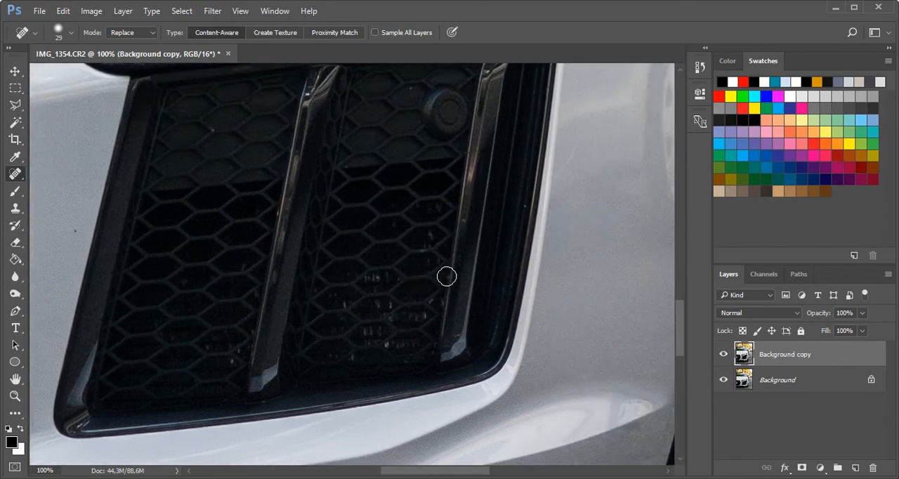
scroll(450, 281, down, 2)
scroll(451, 282, left, 8)
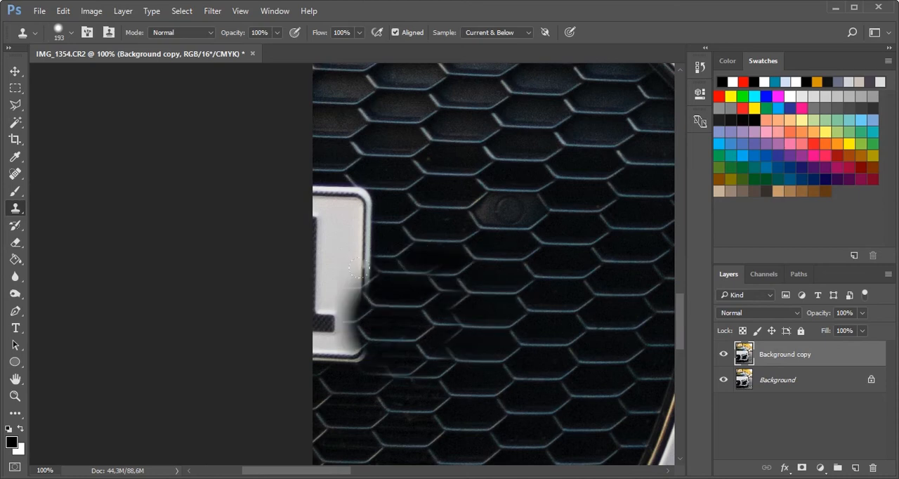
alt+click(421, 366)
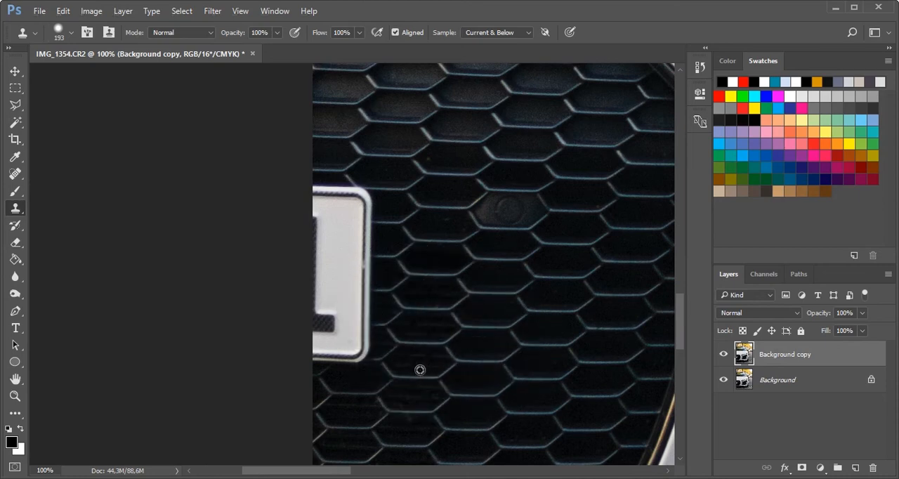
drag(422, 411, 299, 303)
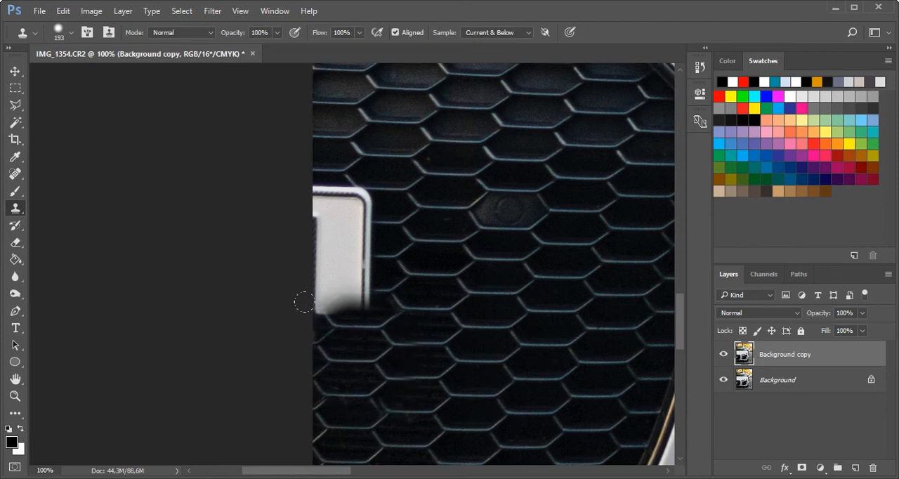
drag(304, 303, 318, 304)
key(ctrl+z)
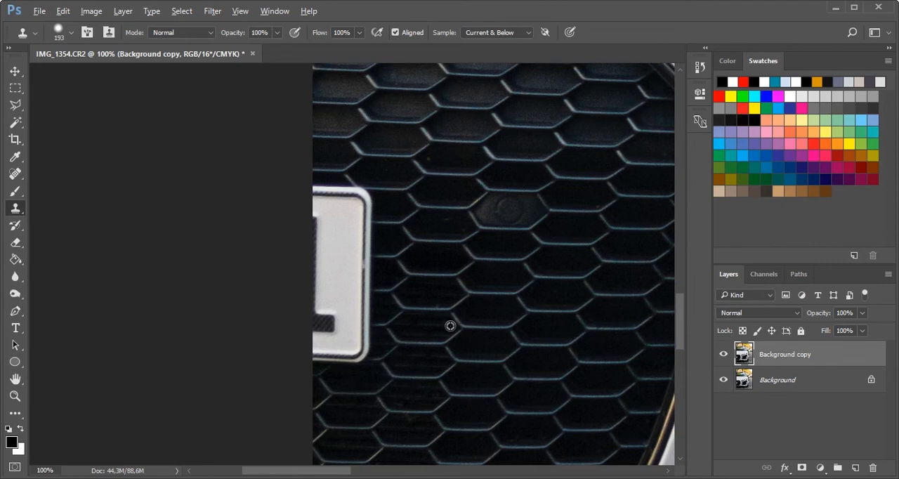
Try cloning the grille mesh over the middle and upper parts of the licence plate
drag(427, 324, 304, 269)
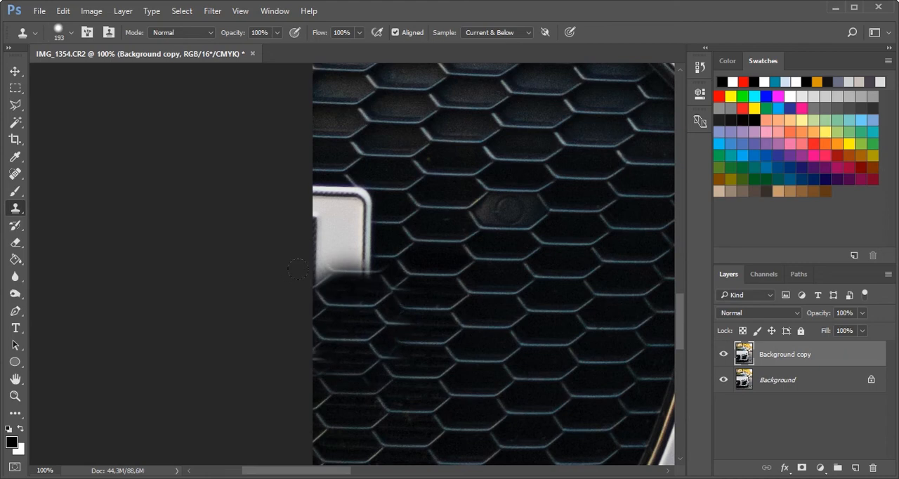
alt+click(417, 246)
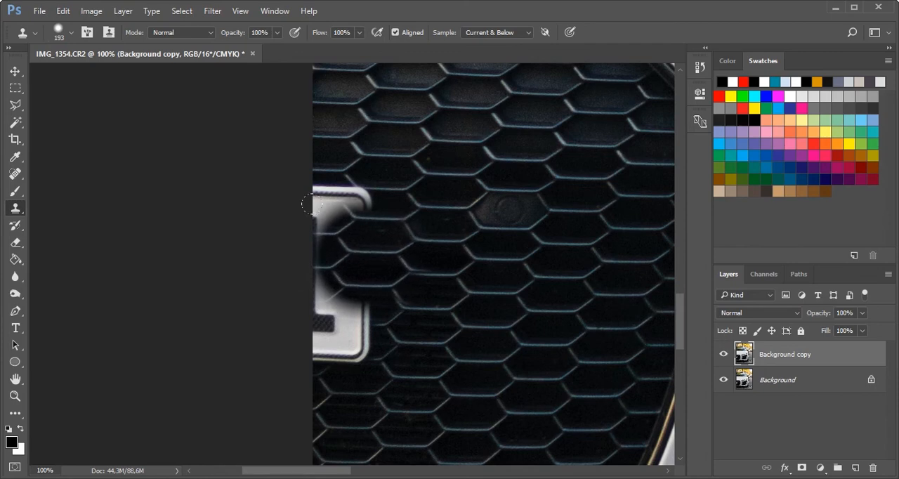
drag(312, 204, 290, 201)
Step back through the latest Clone Stamp strokes over the licence plate
key(ctrl+alt+z)
key(ctrl+alt+z)
key(ctrl+alt+z)
key(ctrl+alt+z)
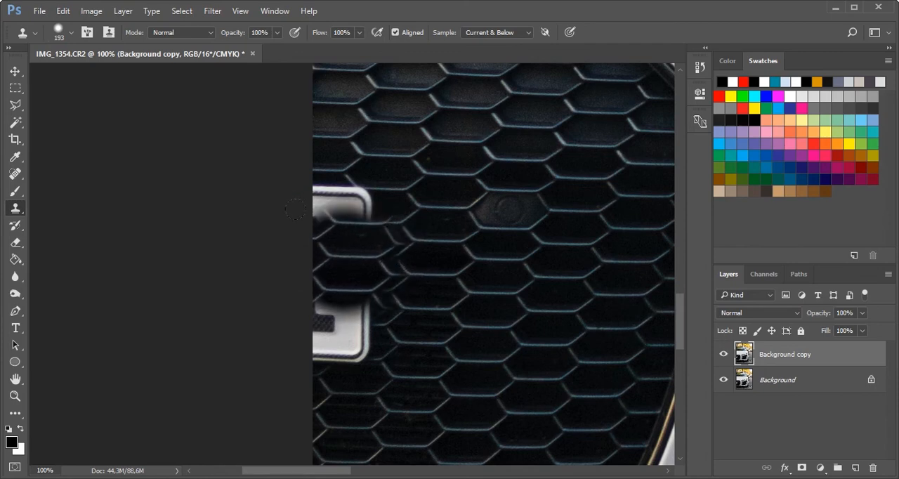
key(ctrl+alt+z)
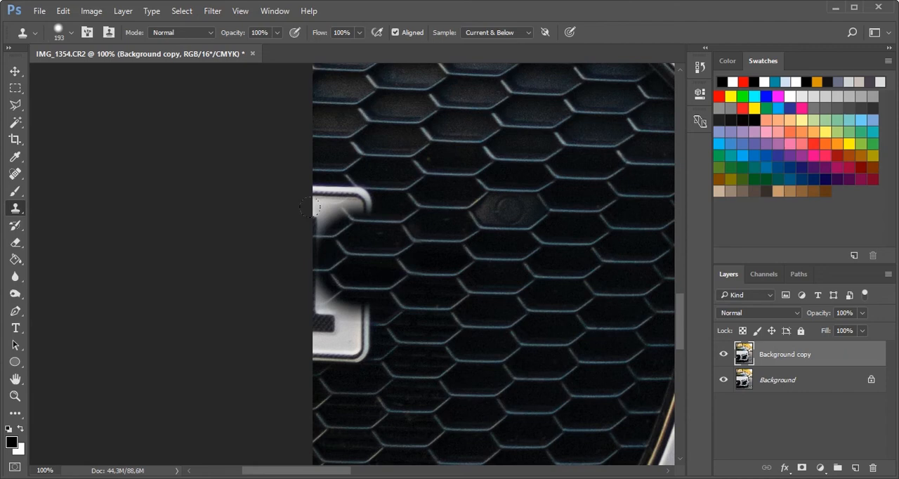
key(ctrl+alt+z)
key(ctrl+alt+z)
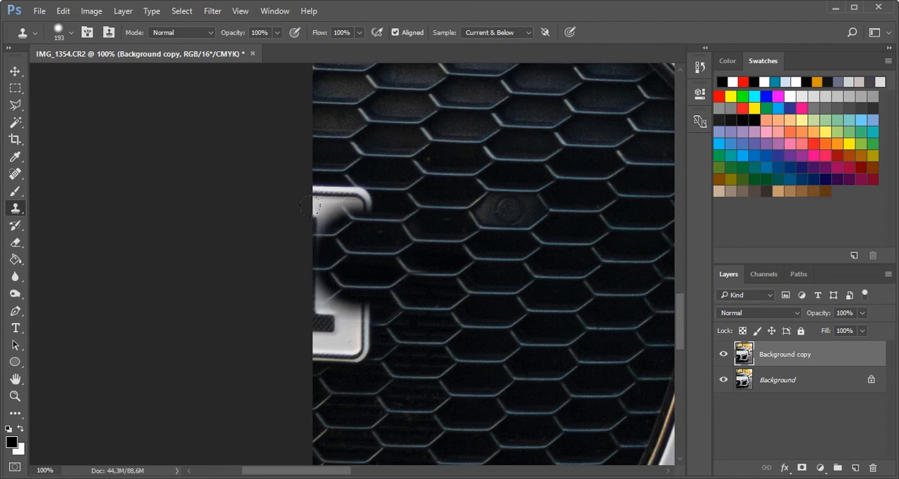
key(ctrl+alt+z)
key(ctrl+alt+z)
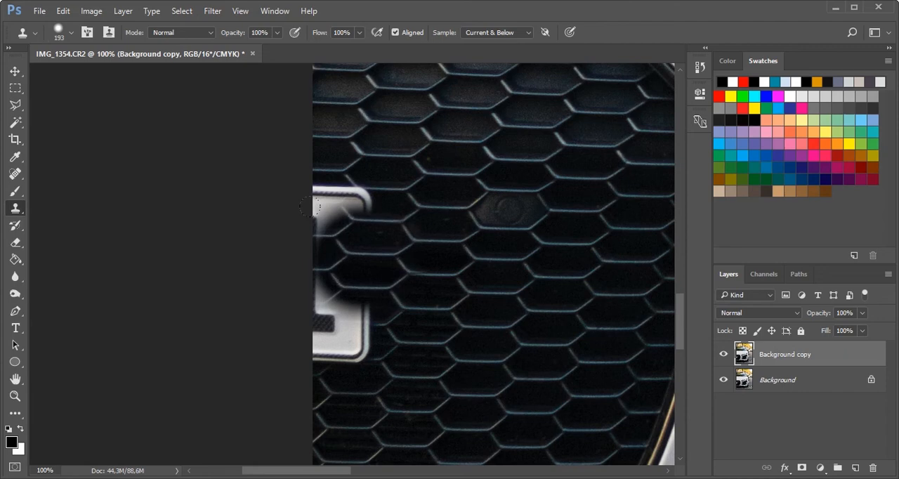
Step back the latest clone strokes and cover the remaining licence plate with grille mesh using the Clone Stamp
key(ctrl+alt+z)
key(ctrl+alt+z)
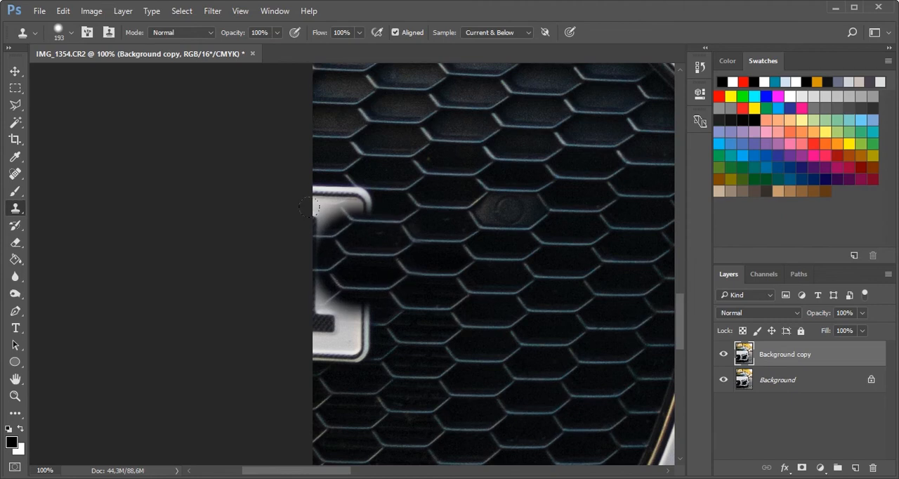
click(309, 207)
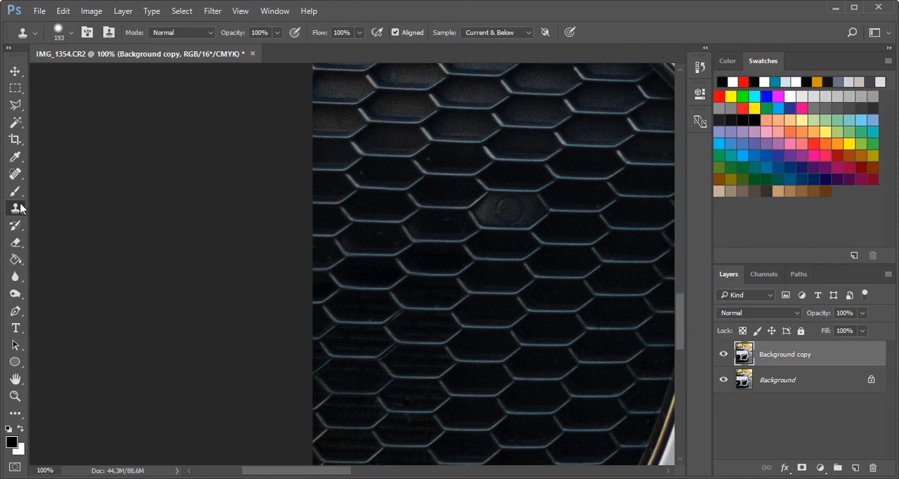
Heal the stray line in the cloned mesh where the plate was with the Spot Healing Brush, and inspect it closely
drag(15, 175, 31, 192)
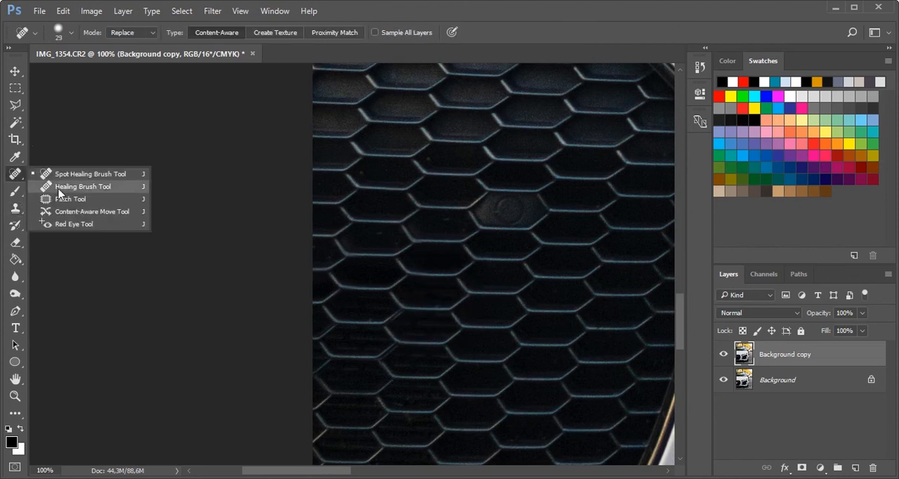
click(402, 318)
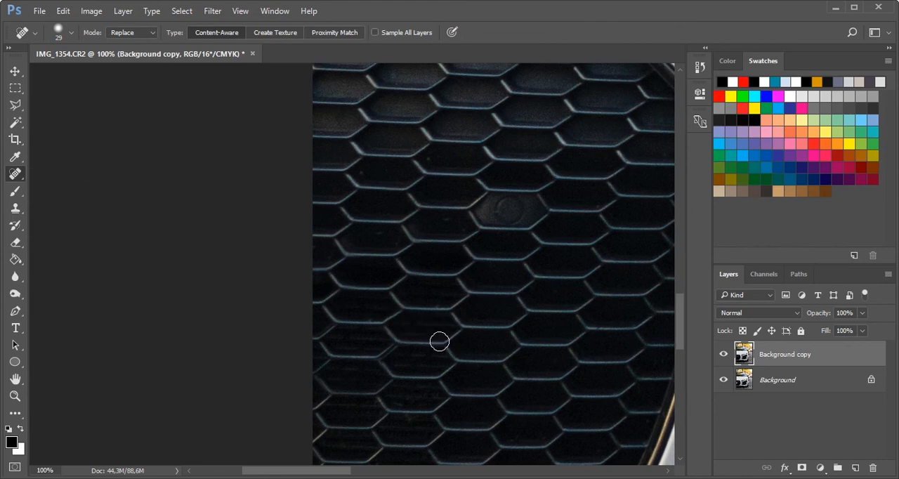
key(ctrl+plus)
key(ctrl+plus)
scroll(421, 324, down, 5)
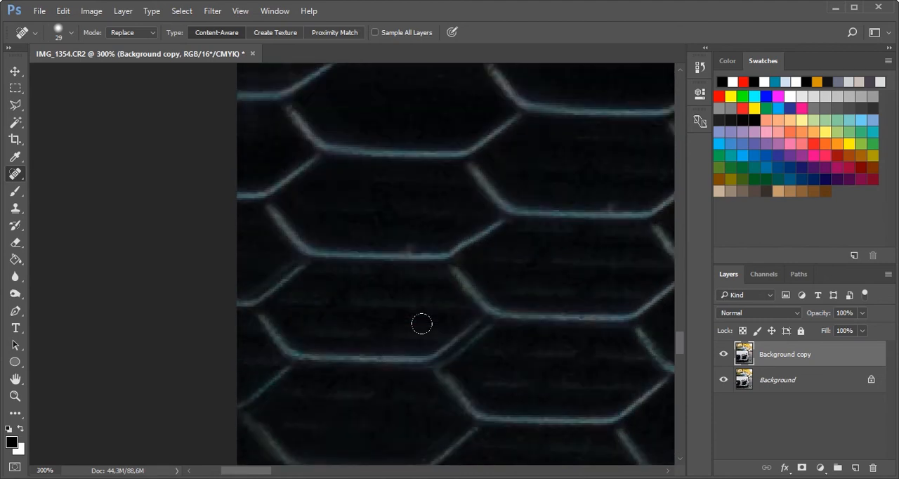
key(ctrl+minus)
key(ctrl+minus)
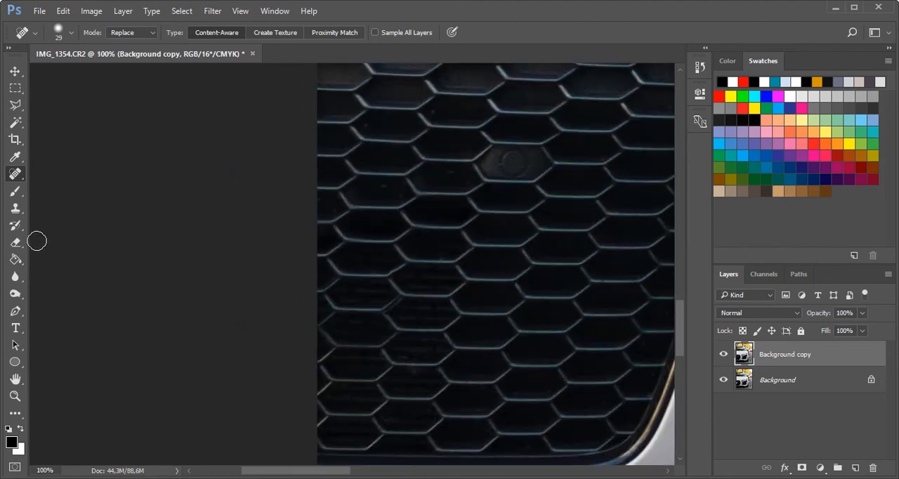
Set the Clone Stamp brush to 124 px and clone clean mesh over the uneven cells near the photo's left edge
key(s)
right_click(447, 241)
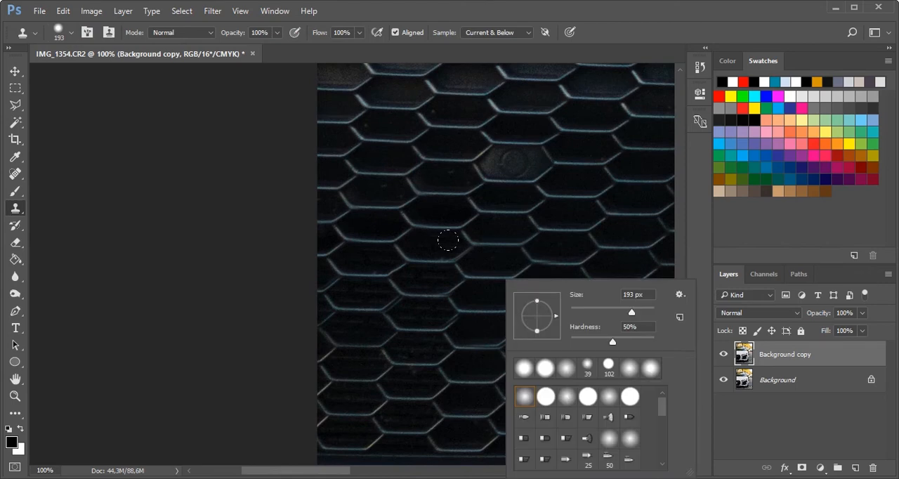
click(605, 312)
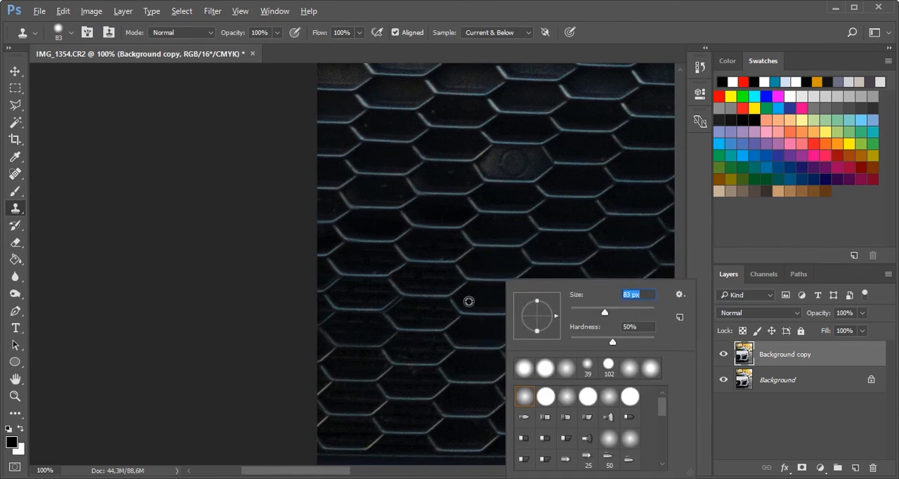
mouse_move(605, 312)
mouse_down()
mouse_move(627, 320)
mouse_move(617, 312)
mouse_up()
alt+click(486, 290)
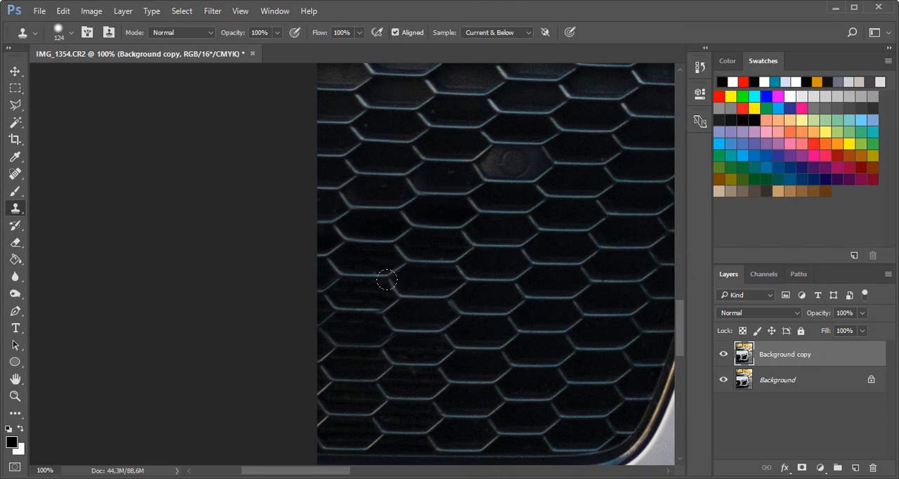
alt+click(376, 226)
drag(333, 262, 387, 298)
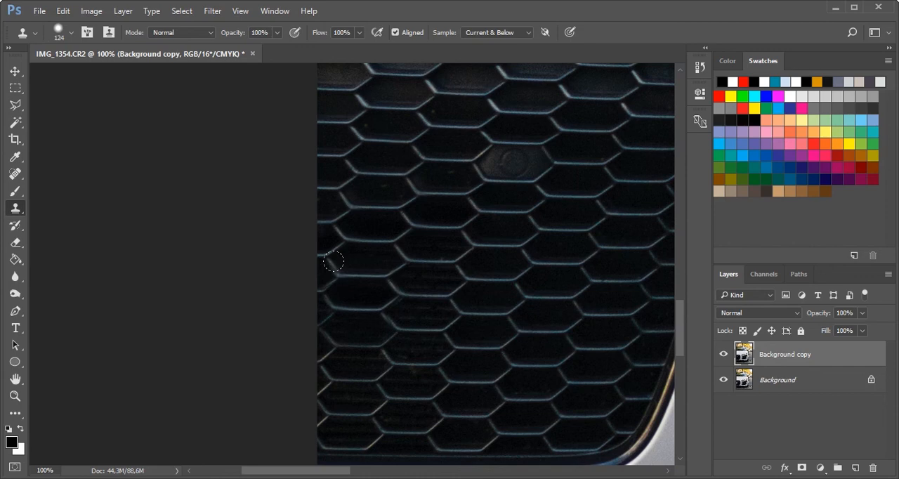
Rework the clone strokes on the mesh cells near the photo's left edge, undoing the misaligned ones
key(ctrl+z)
key(ctrl+z)
key(ctrl+z)
key(ctrl+z)
key(ctrl+z)
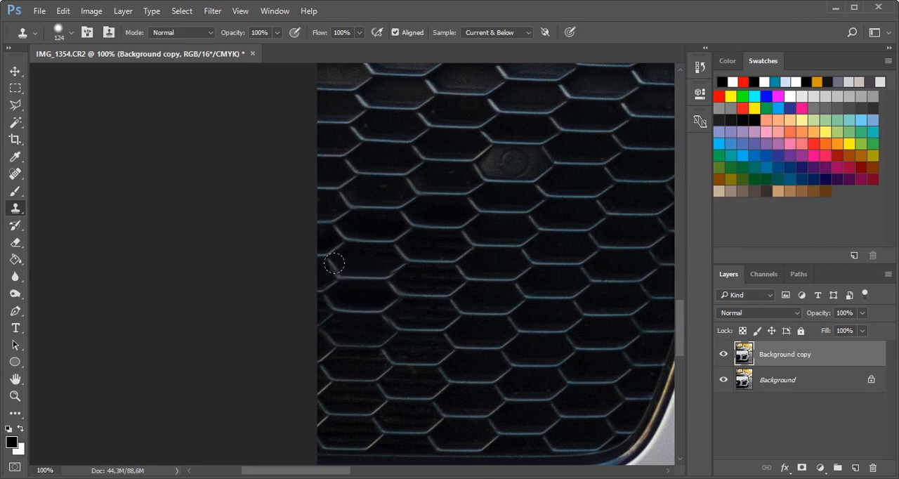
key(ctrl+z)
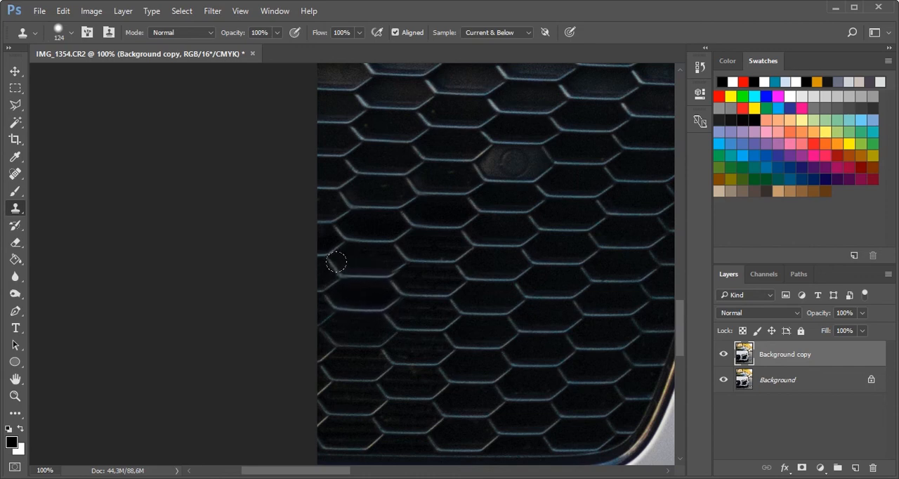
key(ctrl+z)
key(ctrl+z)
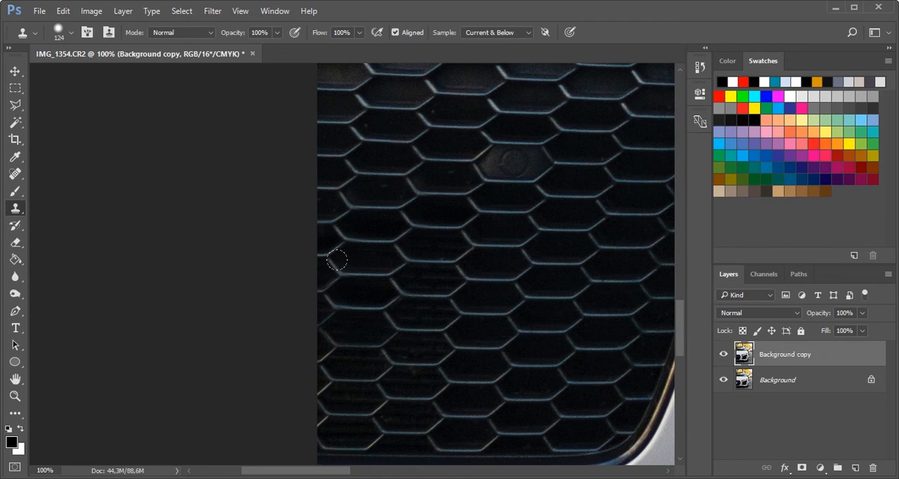
key(ctrl+z)
key(ctrl+z)
key(ctrl+z)
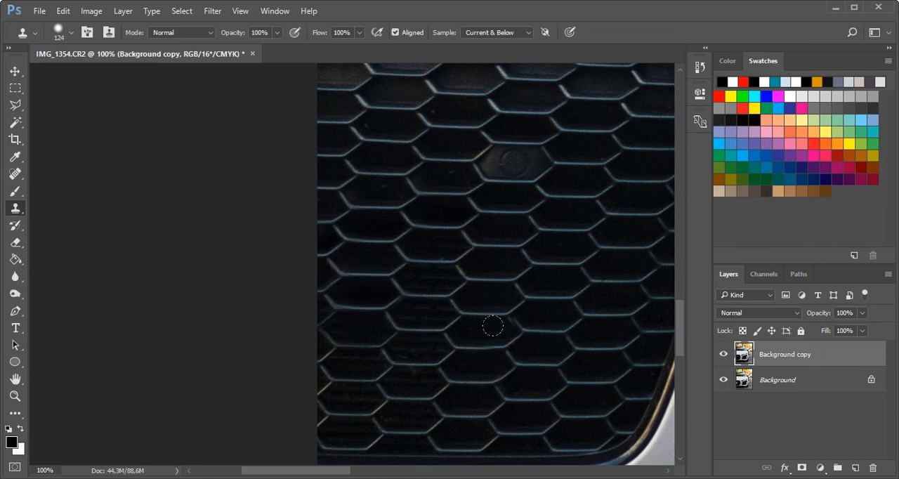
Try cloning mesh over the cells in the middle of the grille, and undo the strokes
drag(514, 325, 518, 352)
drag(584, 309, 597, 257)
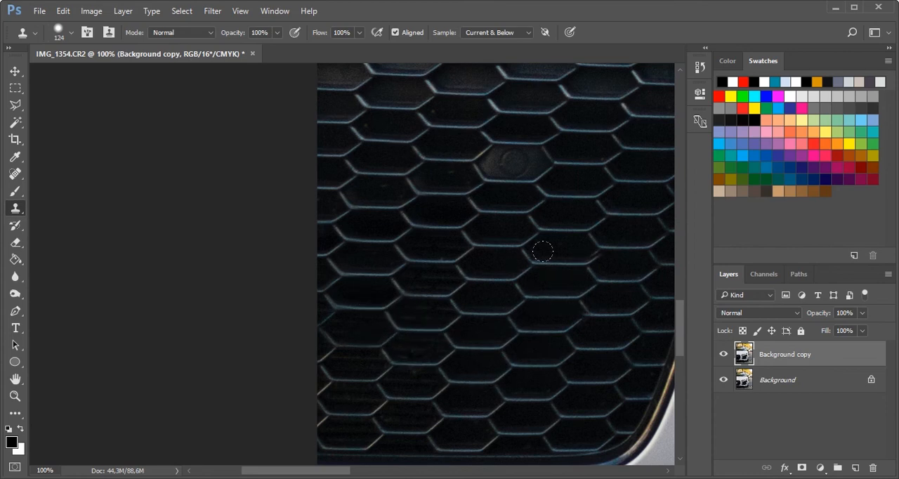
key(ctrl+alt+z)
key(ctrl+alt+z)
key(ctrl+alt+z)
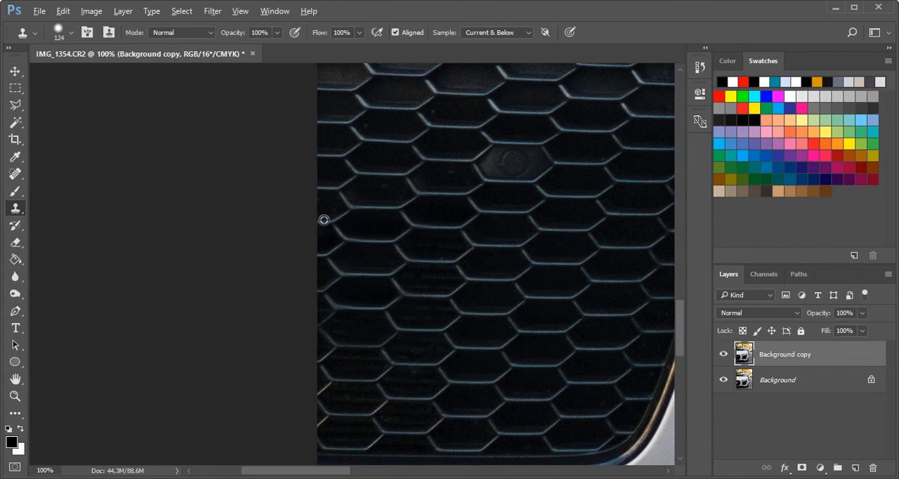
Step back through the repeated Clone Stamp attempts on the grille mesh
key(ctrl+alt+z)
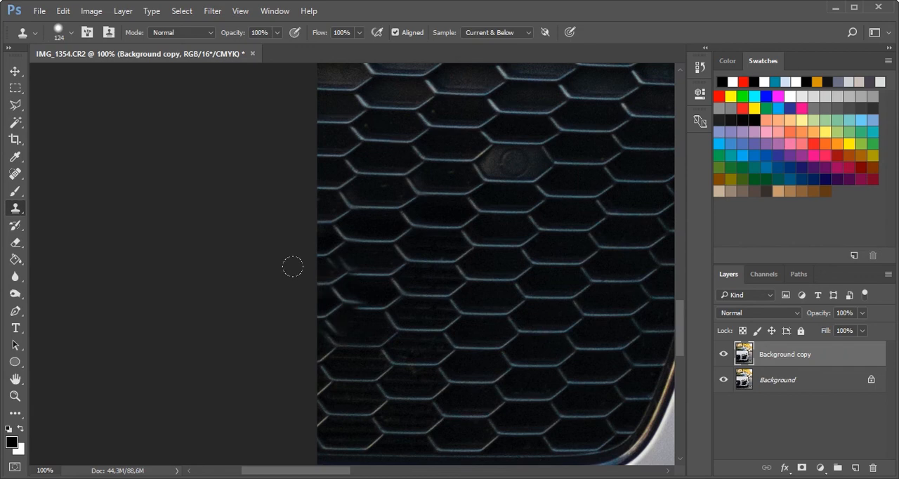
key(ctrl+alt+z)
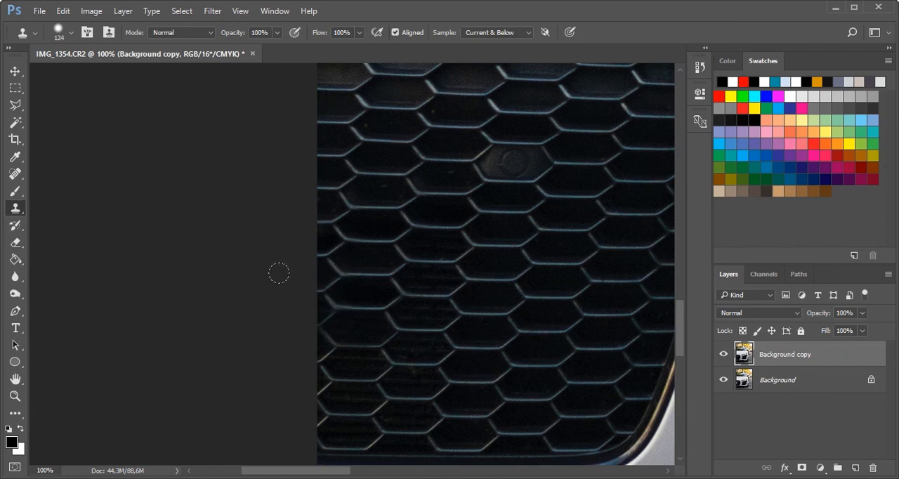
key(ctrl+alt+z)
key(ctrl+alt+z)
key(ctrl+alt+z)
key(ctrl+alt+z)
key(ctrl+alt+z)
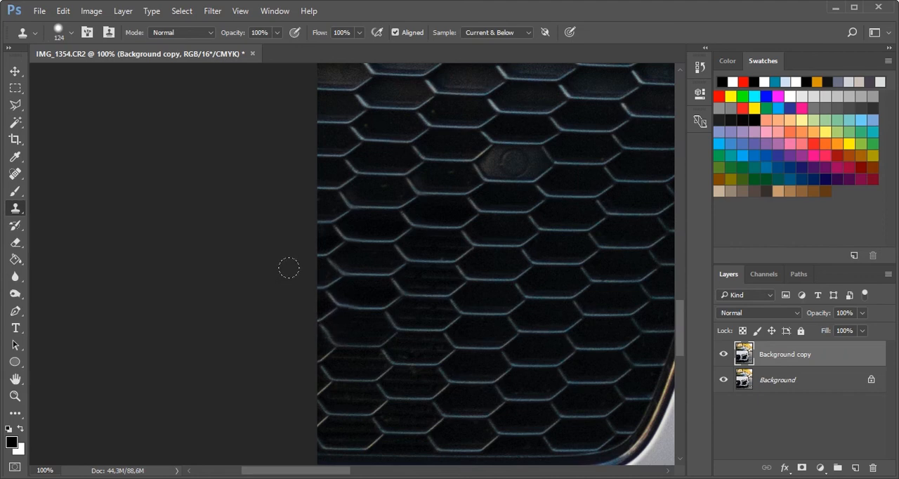
key(ctrl+alt+z)
key(ctrl+alt+z)
key(ctrl+alt+z)
key(ctrl+alt+z)
key(ctrl+alt+z)
key(ctrl+alt+z)
key(ctrl+alt+z)
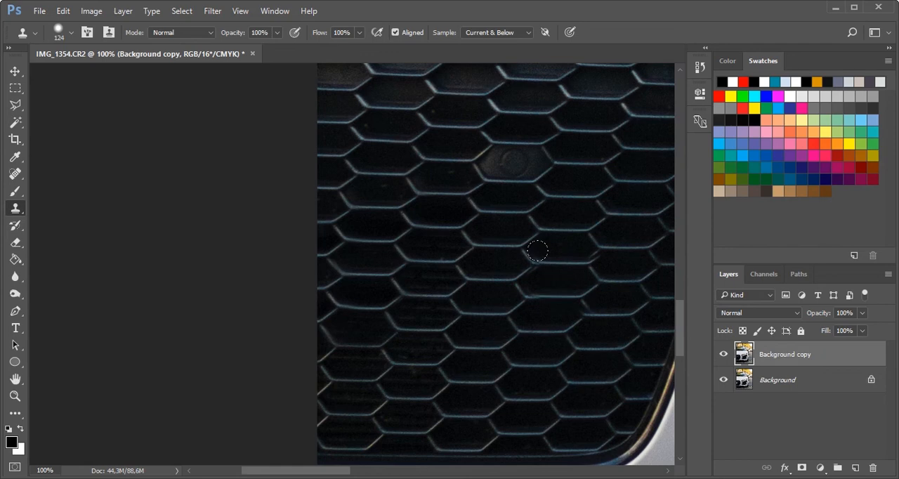
Try the Spot Healing Brush on the lower grille mesh, undo the stroke and check the whole photo
click(15, 173)
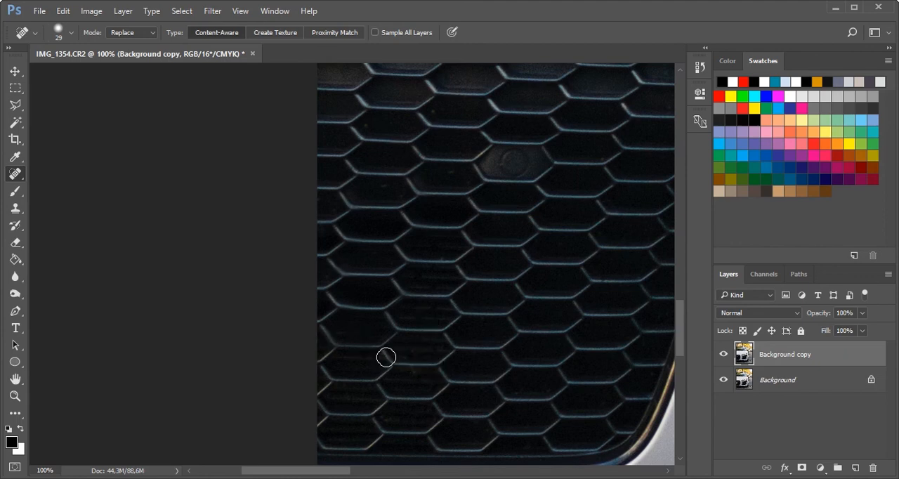
key(ctrl+z)
key(ctrl+minus)
key(ctrl+minus)
key(ctrl+minus)
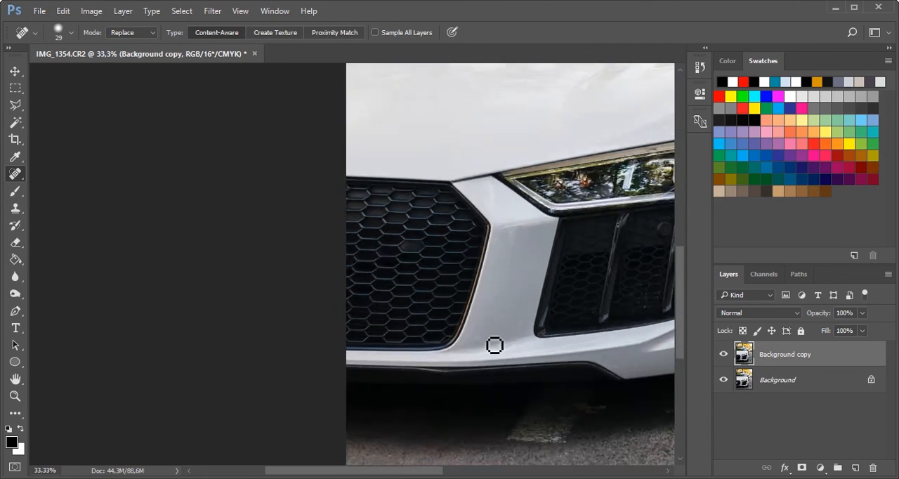
key(ctrl+minus)
key(ctrl+minus)
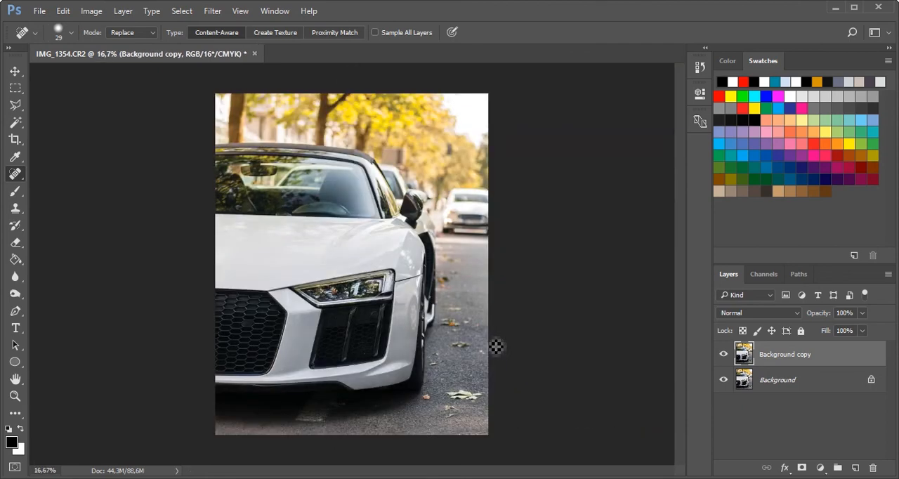